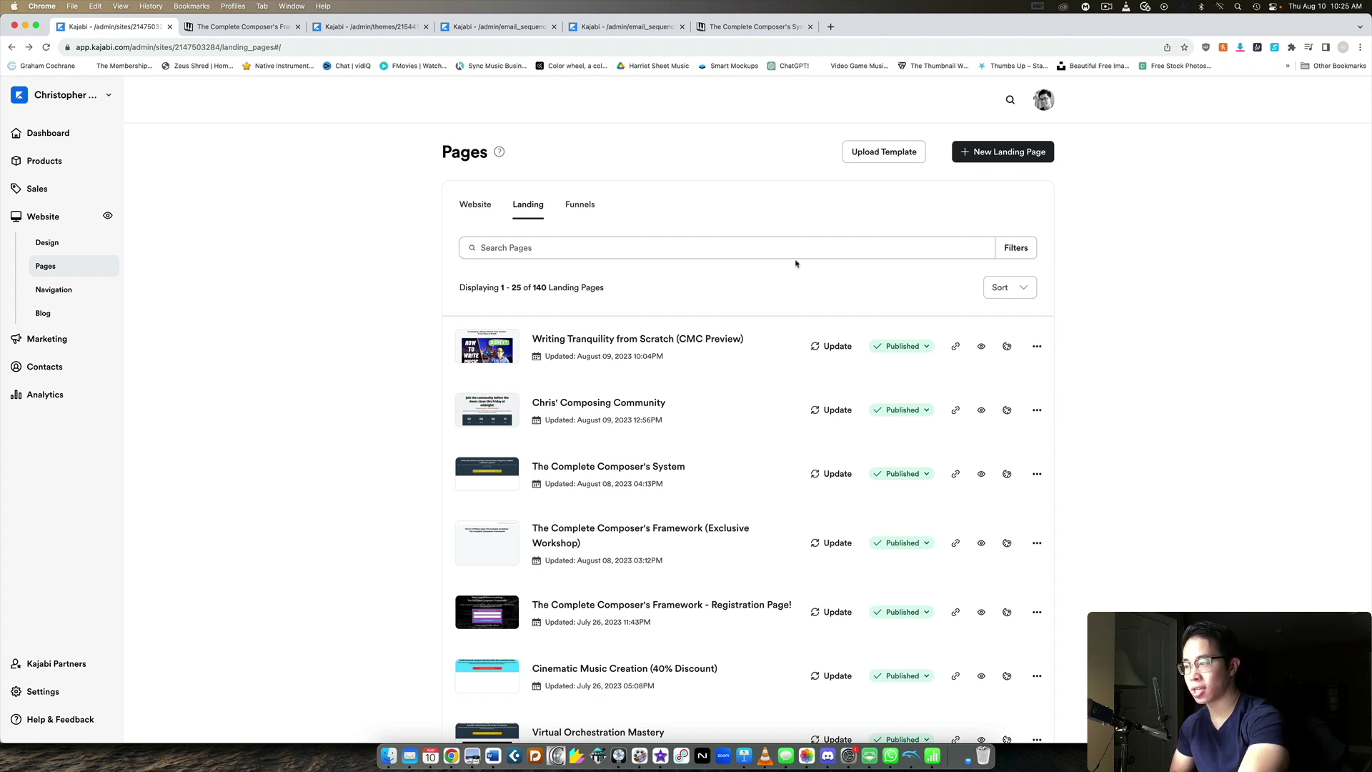
# Scroll the Landing pages list to The Complete Composer's Framework (Exclusive Workshop) page and bring up its options.
pyautogui.scroll(-2, 656, 480)
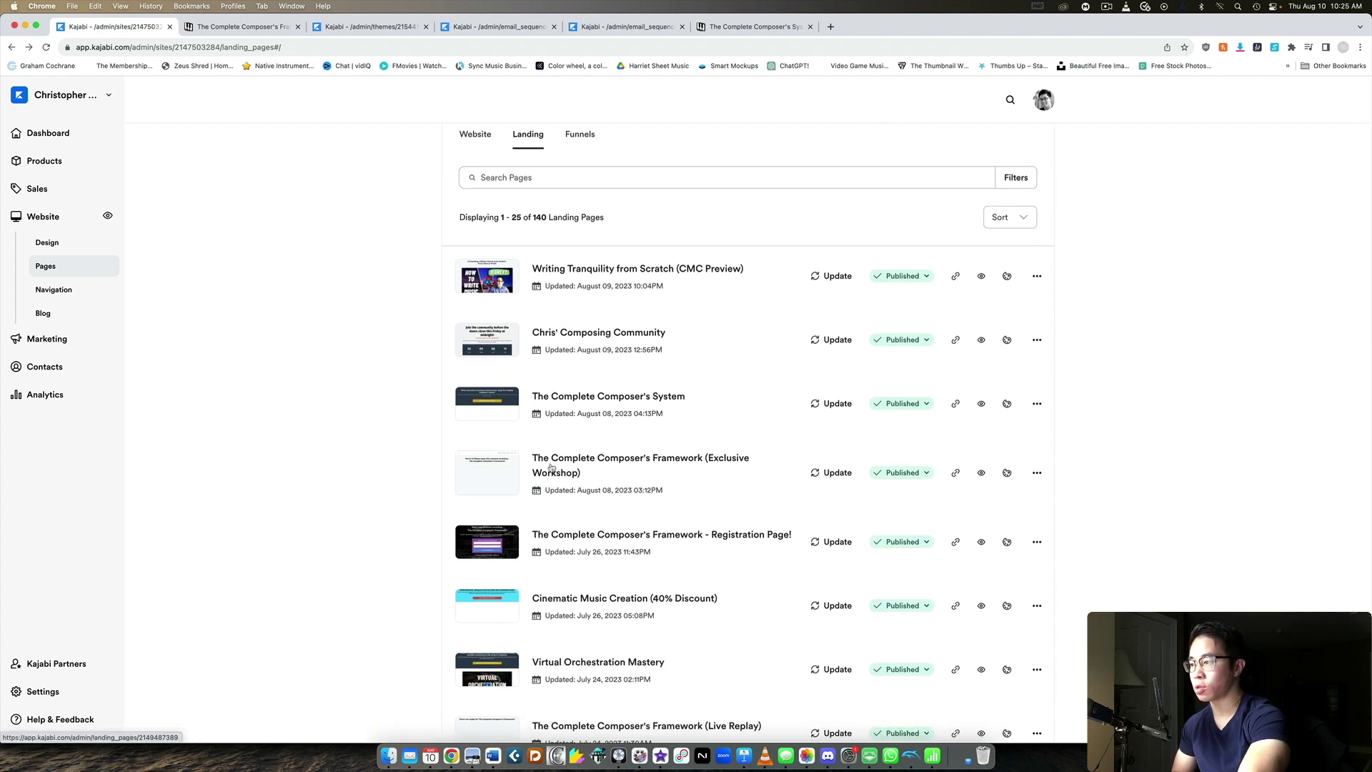
pyautogui.rightClick(235, 26)
# Open The Complete Composer's Framework (Exclusive Workshop) landing page in the page editor.
pyautogui.click(224, 31)
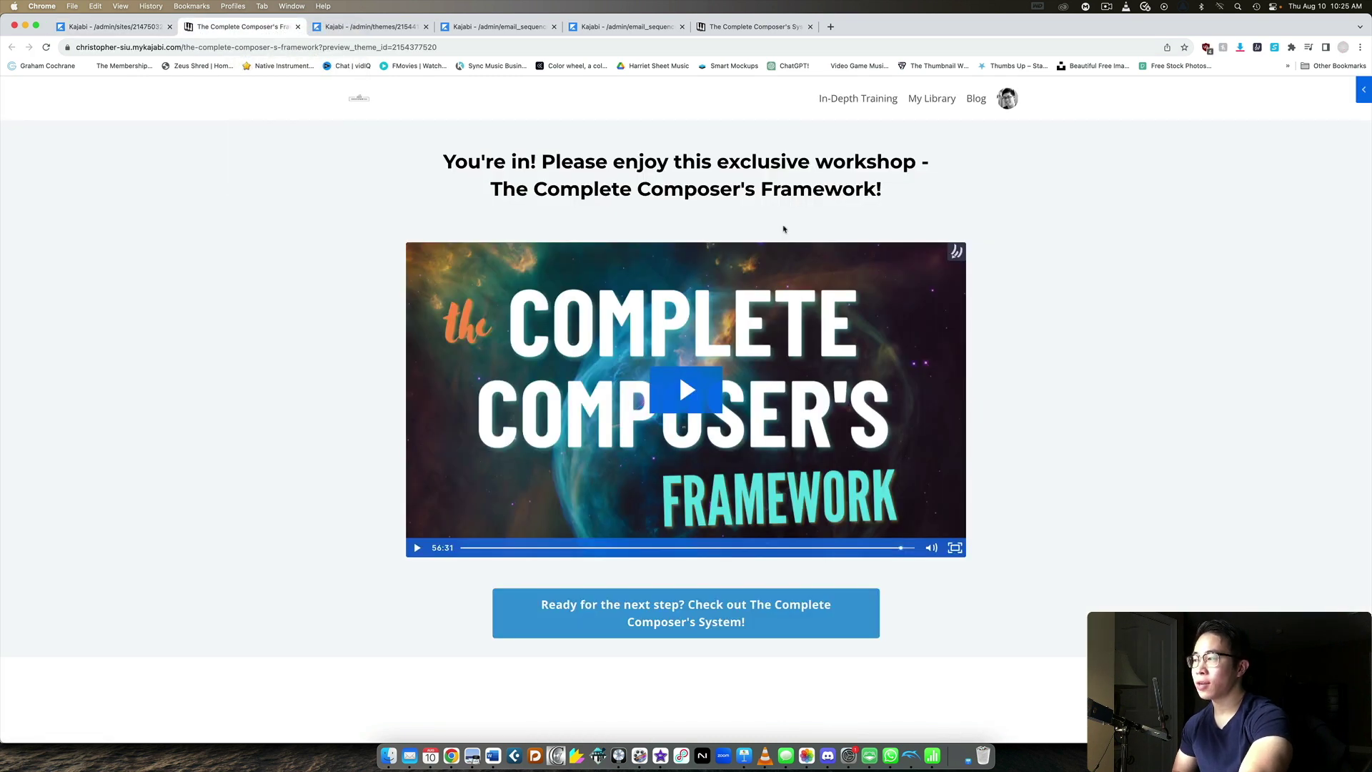
pyautogui.click(115, 26)
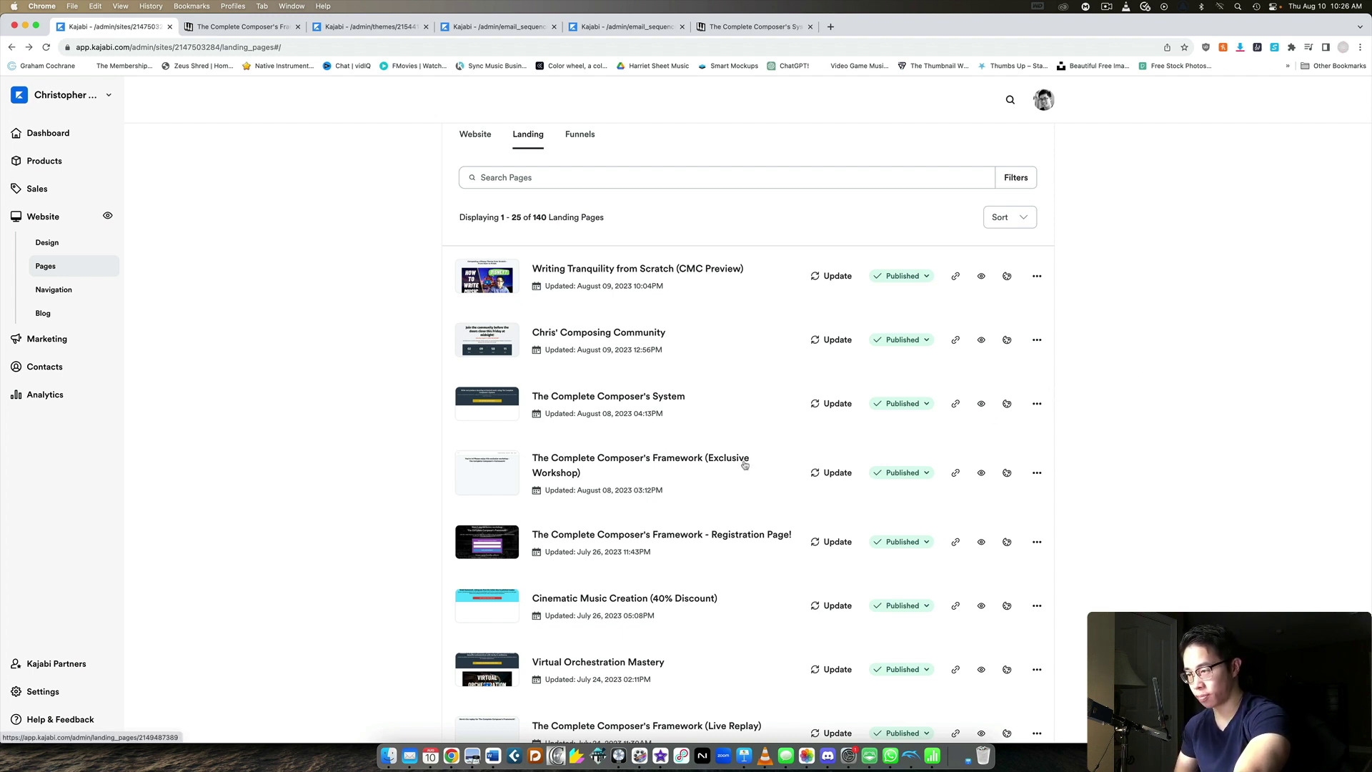
pyautogui.click(615, 457)
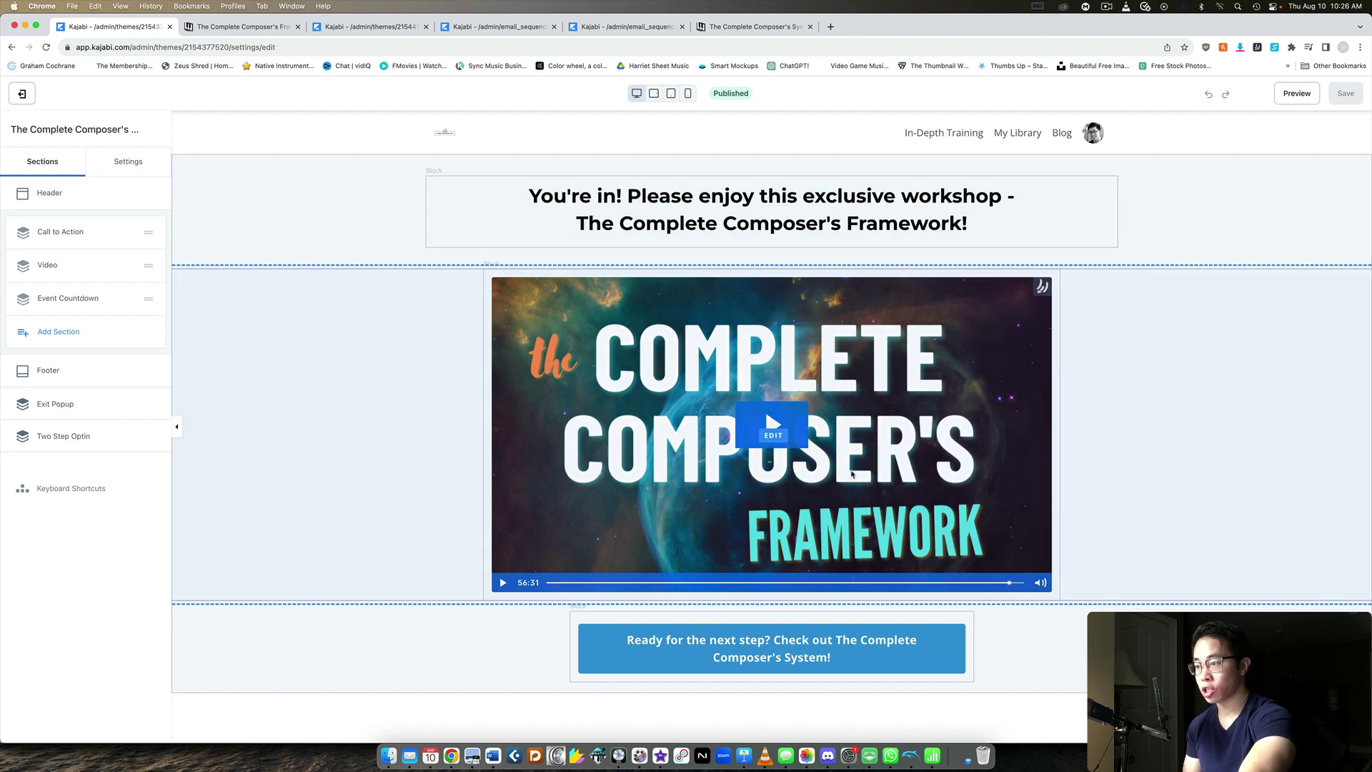
# Inspect the workshop video block's Player Settings checkboxes, then return to the live workshop page.
pyautogui.click(603, 408)
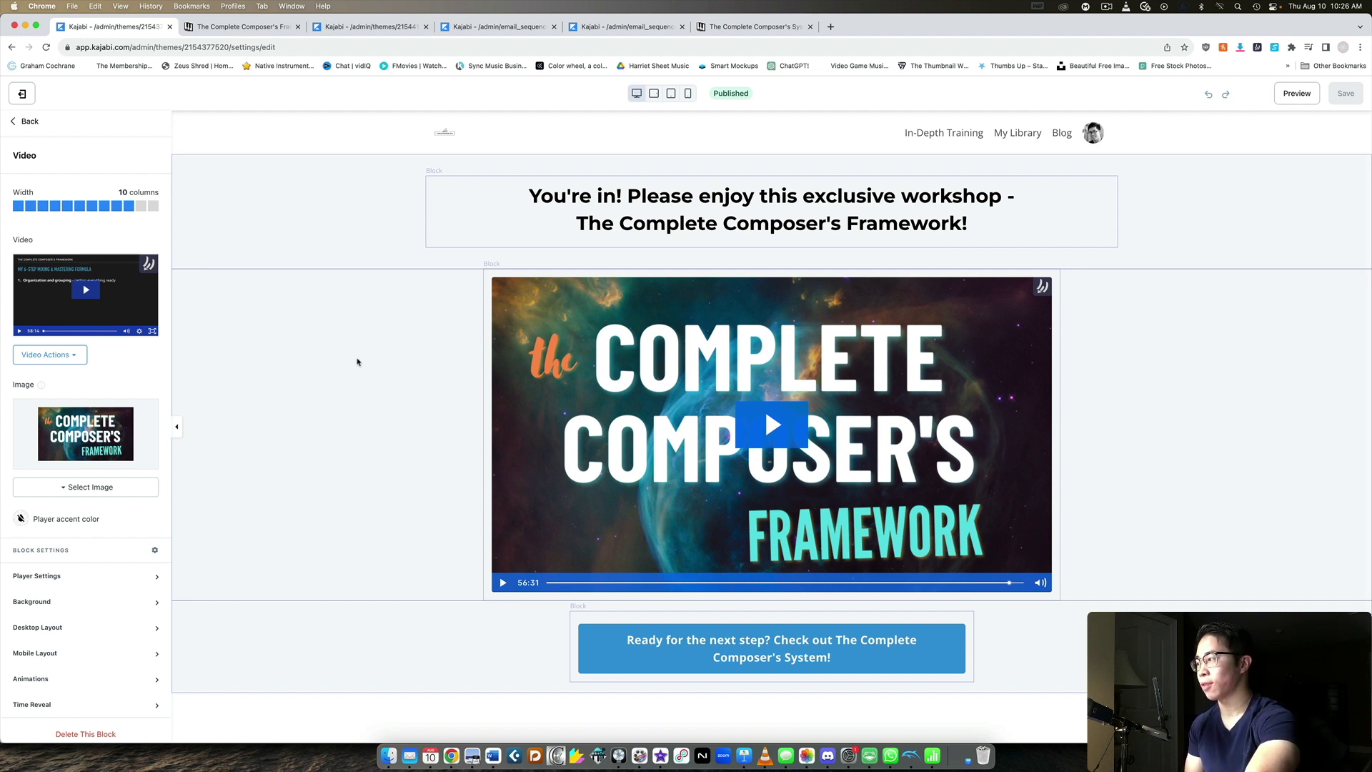
pyautogui.scroll(-1, 139, 409)
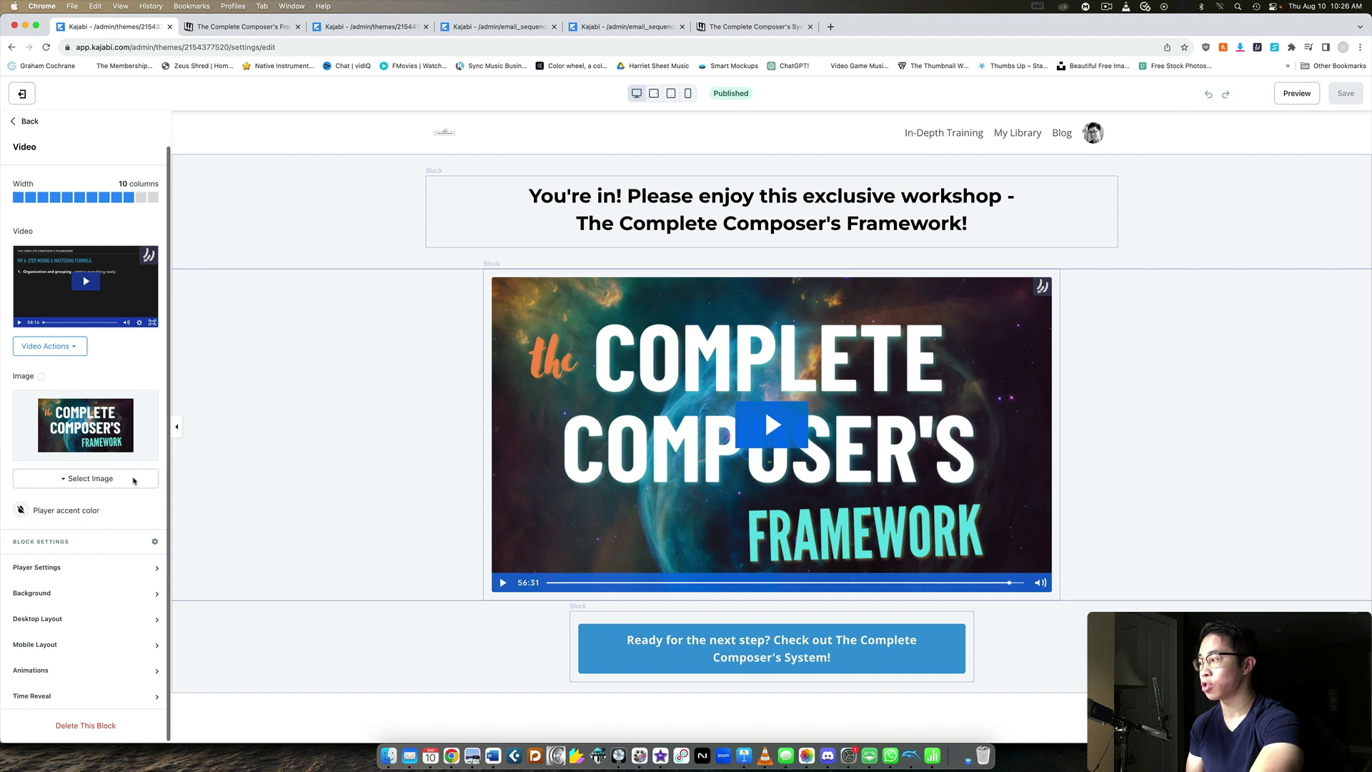
pyautogui.click(102, 568)
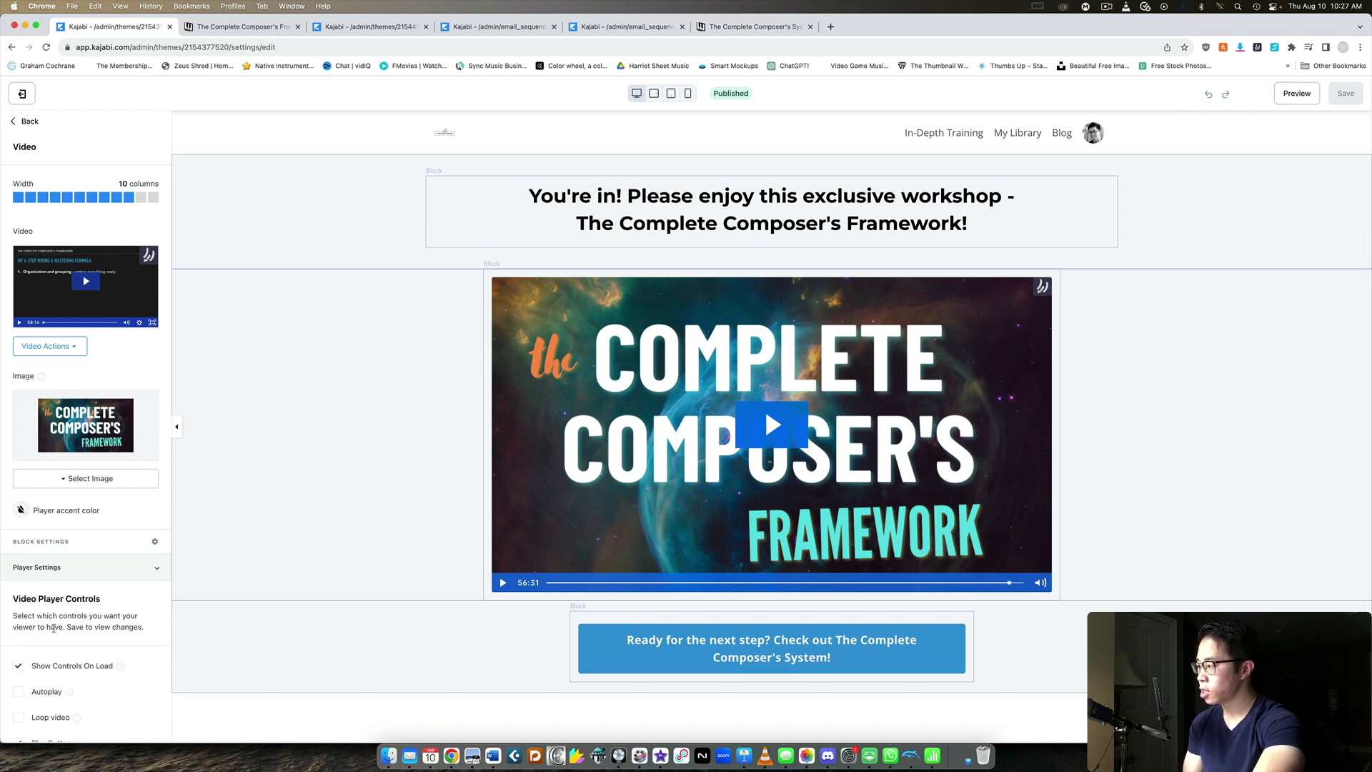
pyautogui.scroll(-3, 71, 500)
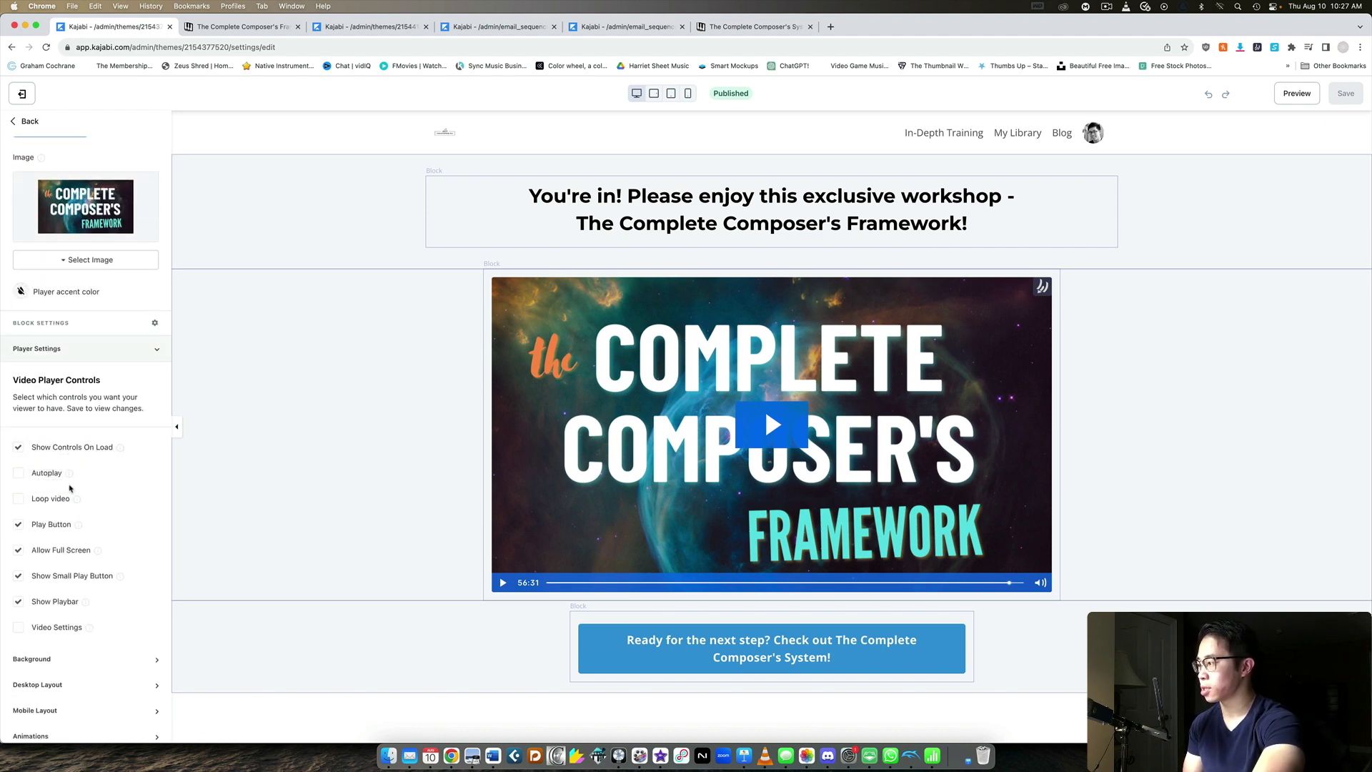
pyautogui.scroll(-2, 64, 457)
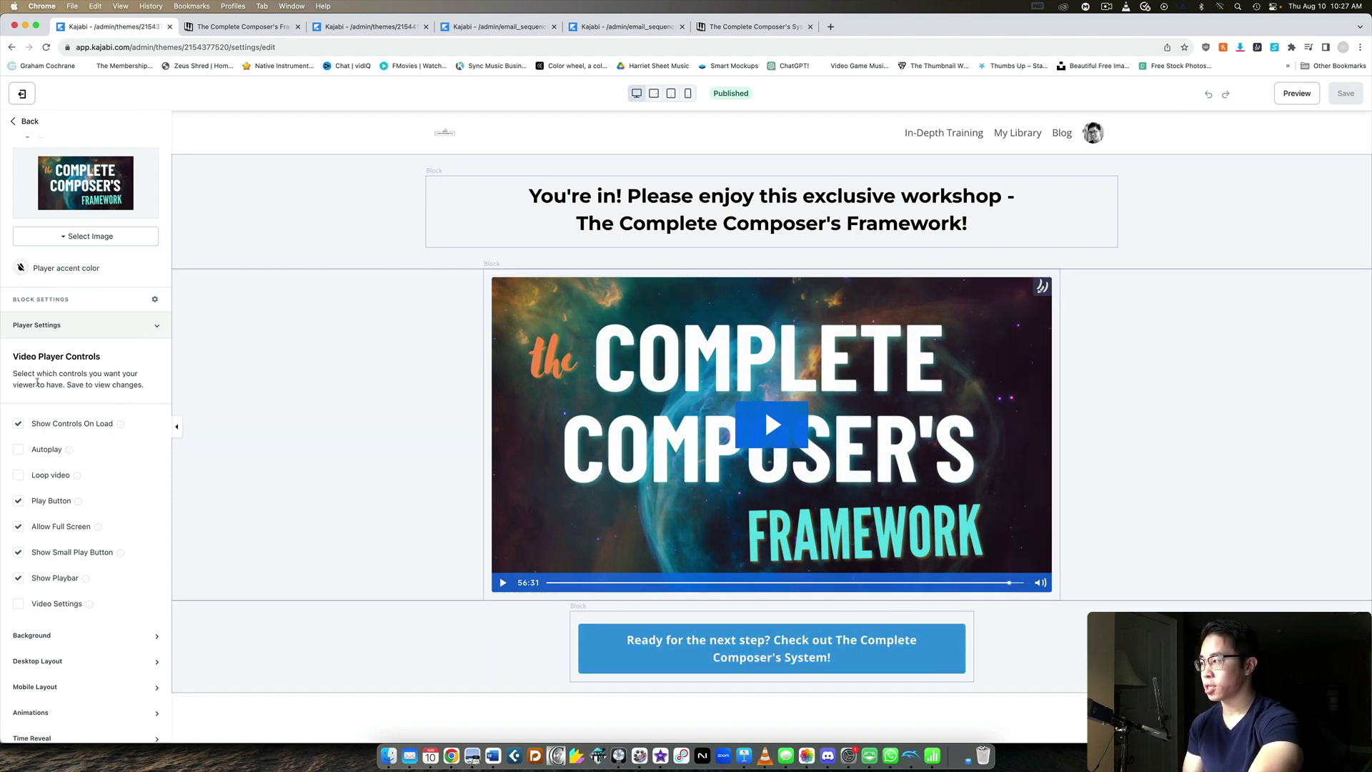
pyautogui.scroll(5, 37, 382)
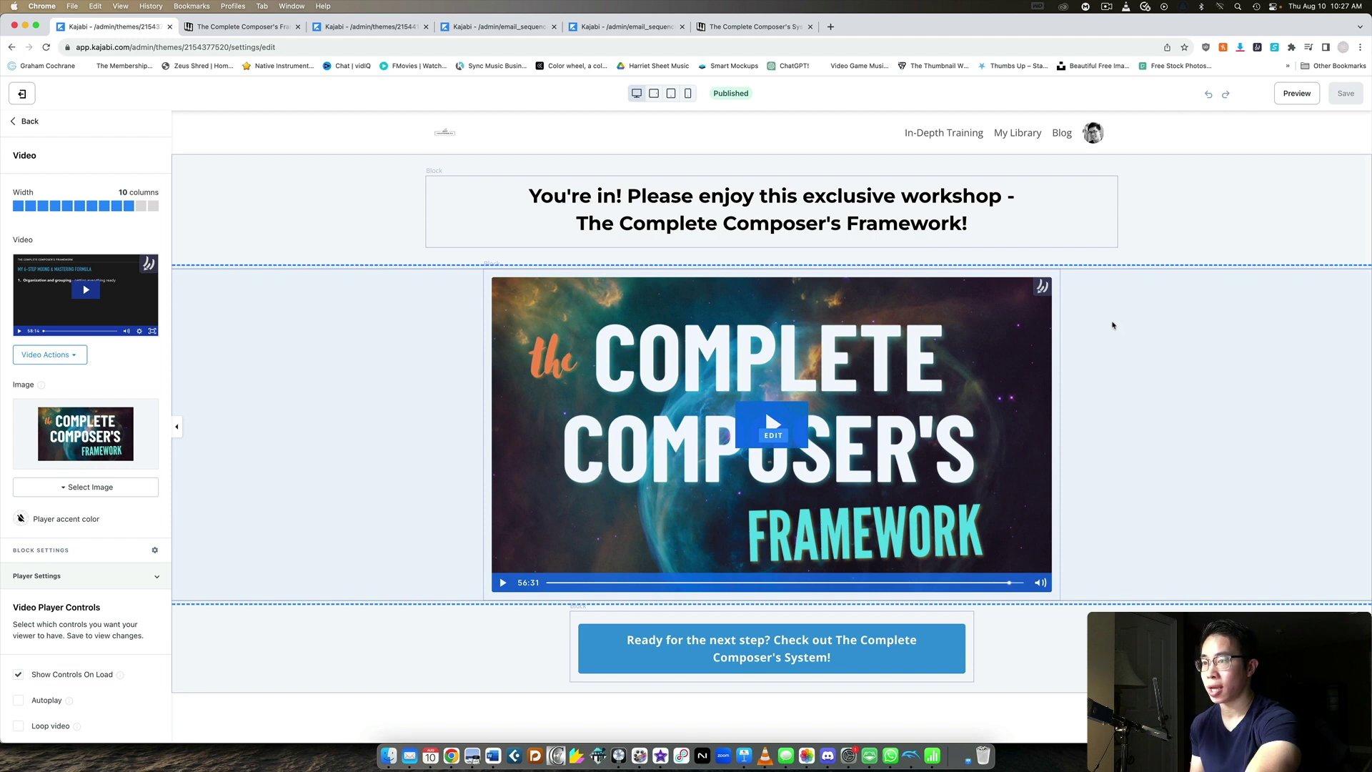
pyautogui.click(243, 27)
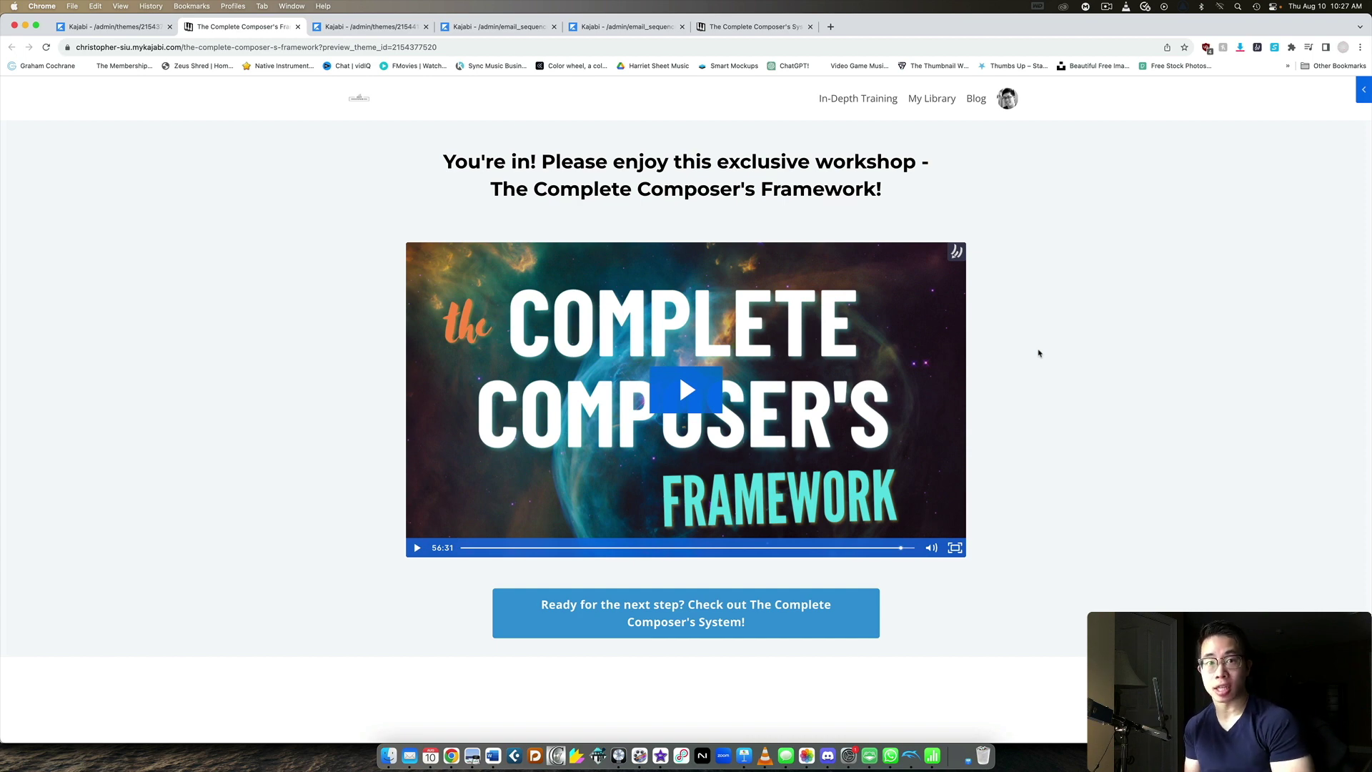
# Load christophersiu.com in a new browser tab.
pyautogui.click(375, 27)
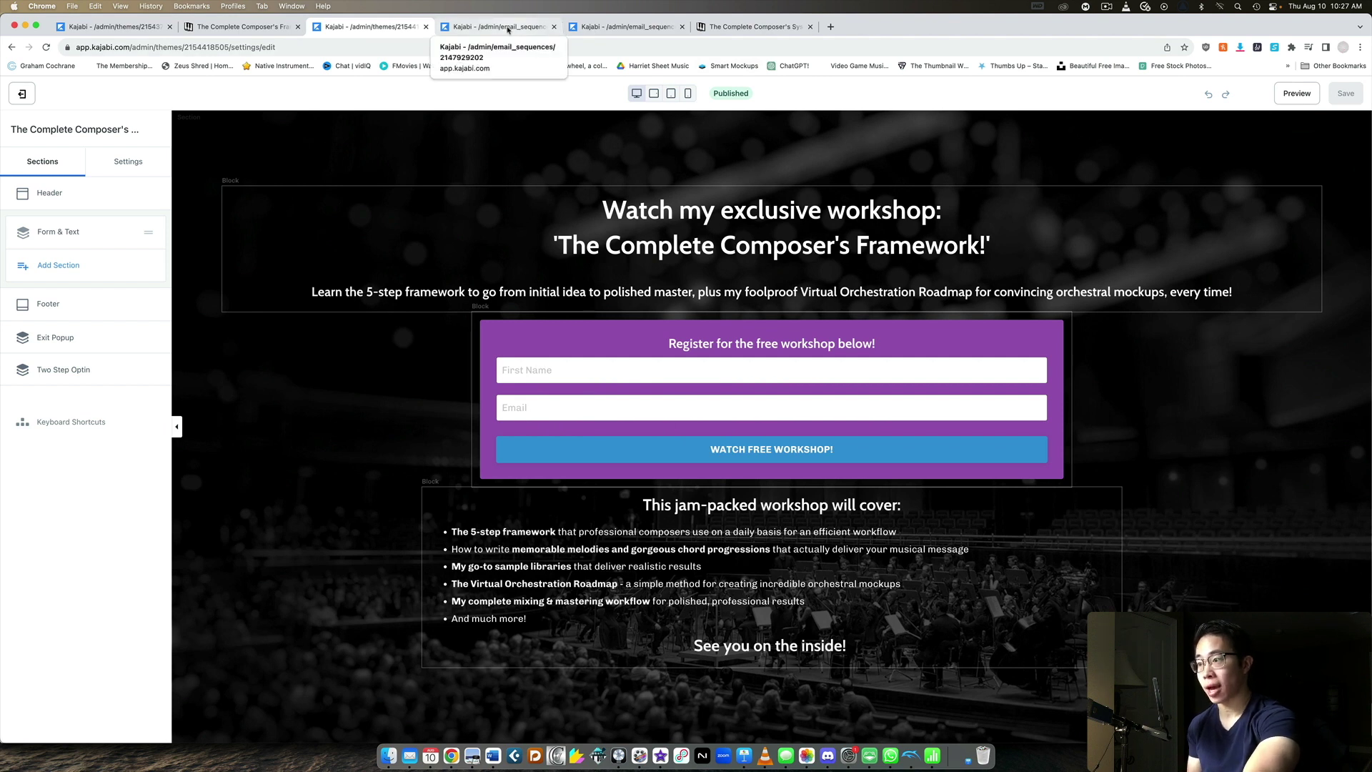
pyautogui.click(833, 27)
pyautogui.write('christophersiu.com')
pyautogui.press('Return')
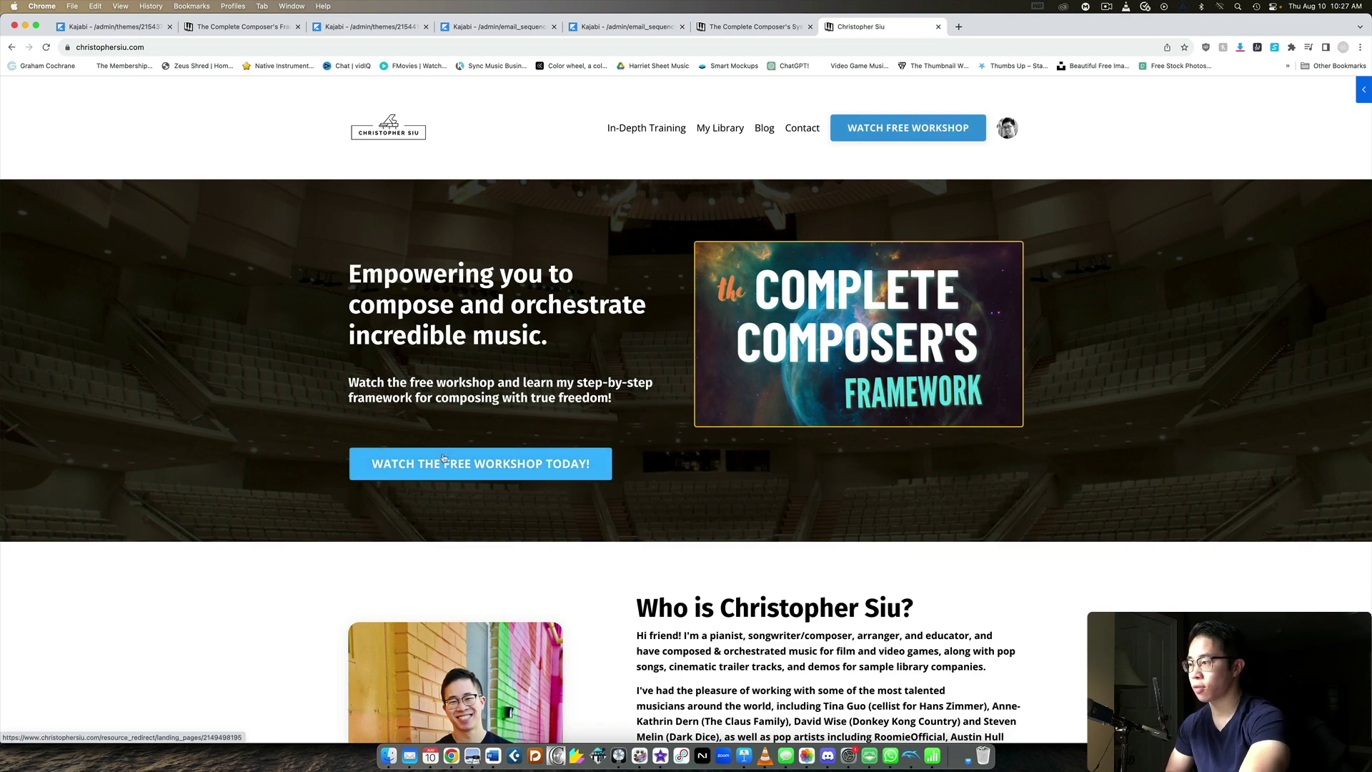
# Follow the site's 'Watch the free workshop today' link, then return to the opt-in page editor.
pyautogui.scroll(-20, 547, 454)
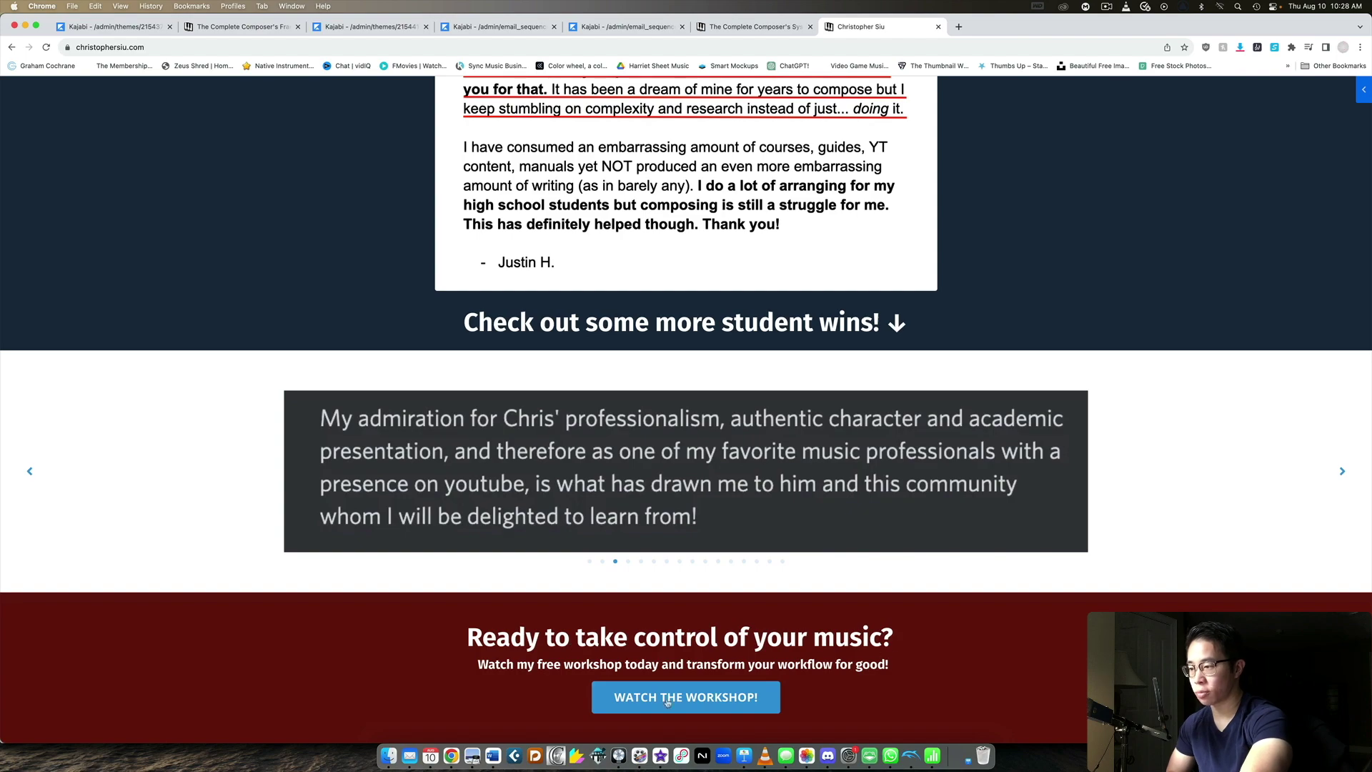
pyautogui.scroll(20, 807, 693)
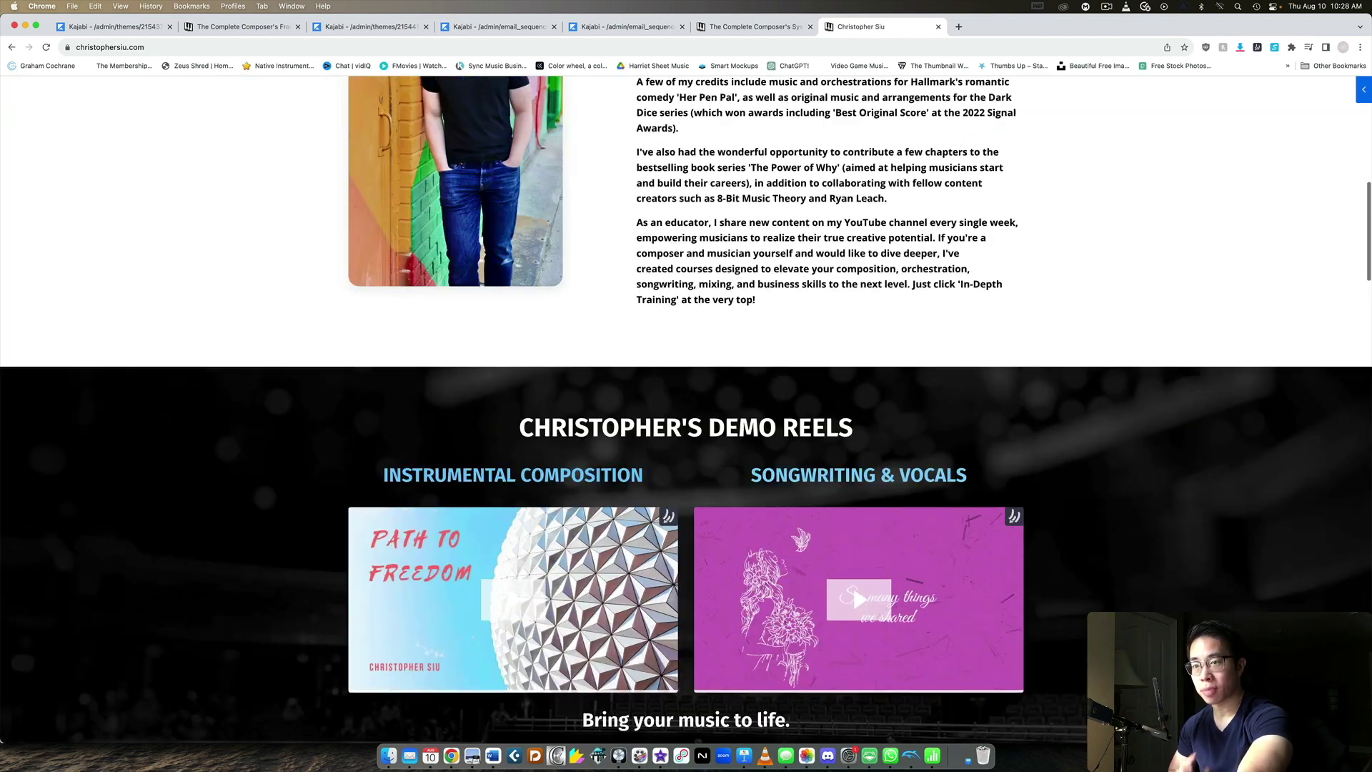
pyautogui.scroll(7, 923, 288)
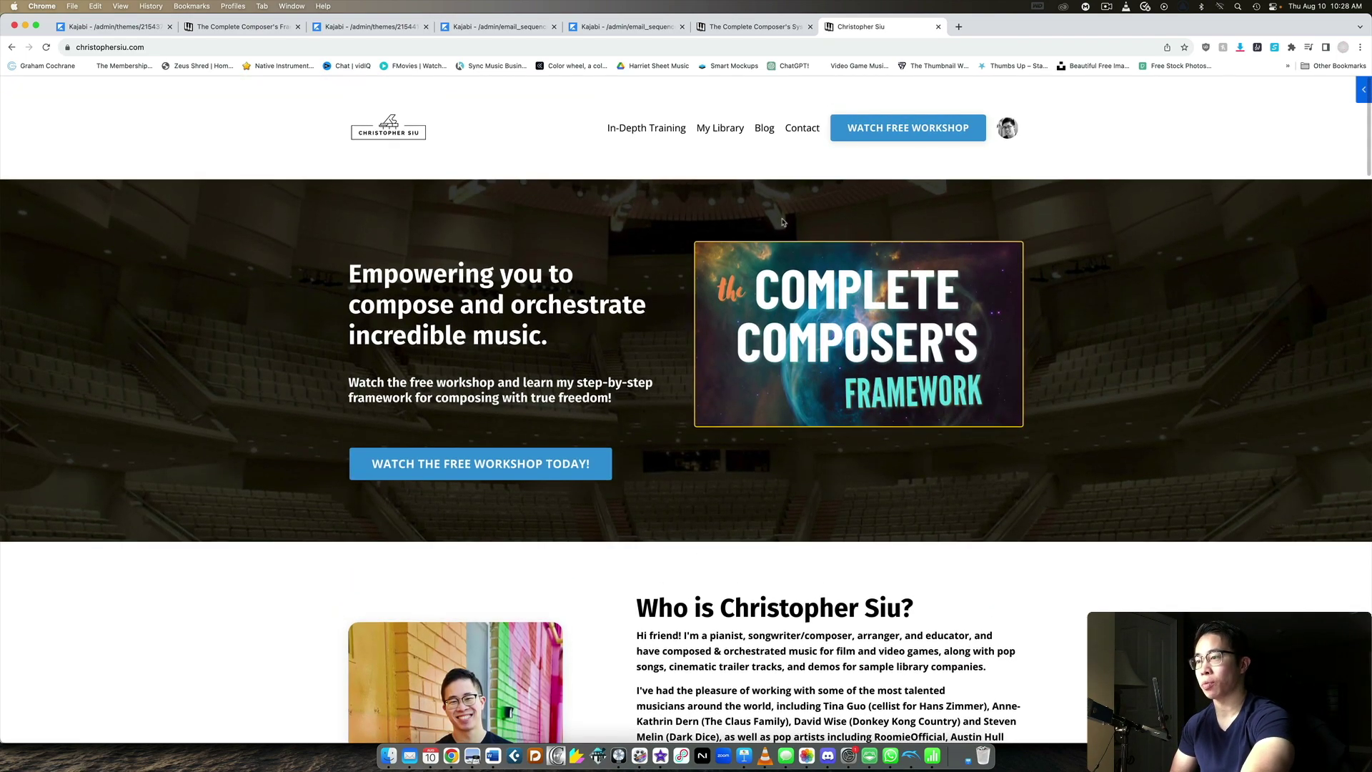
pyautogui.click(503, 476)
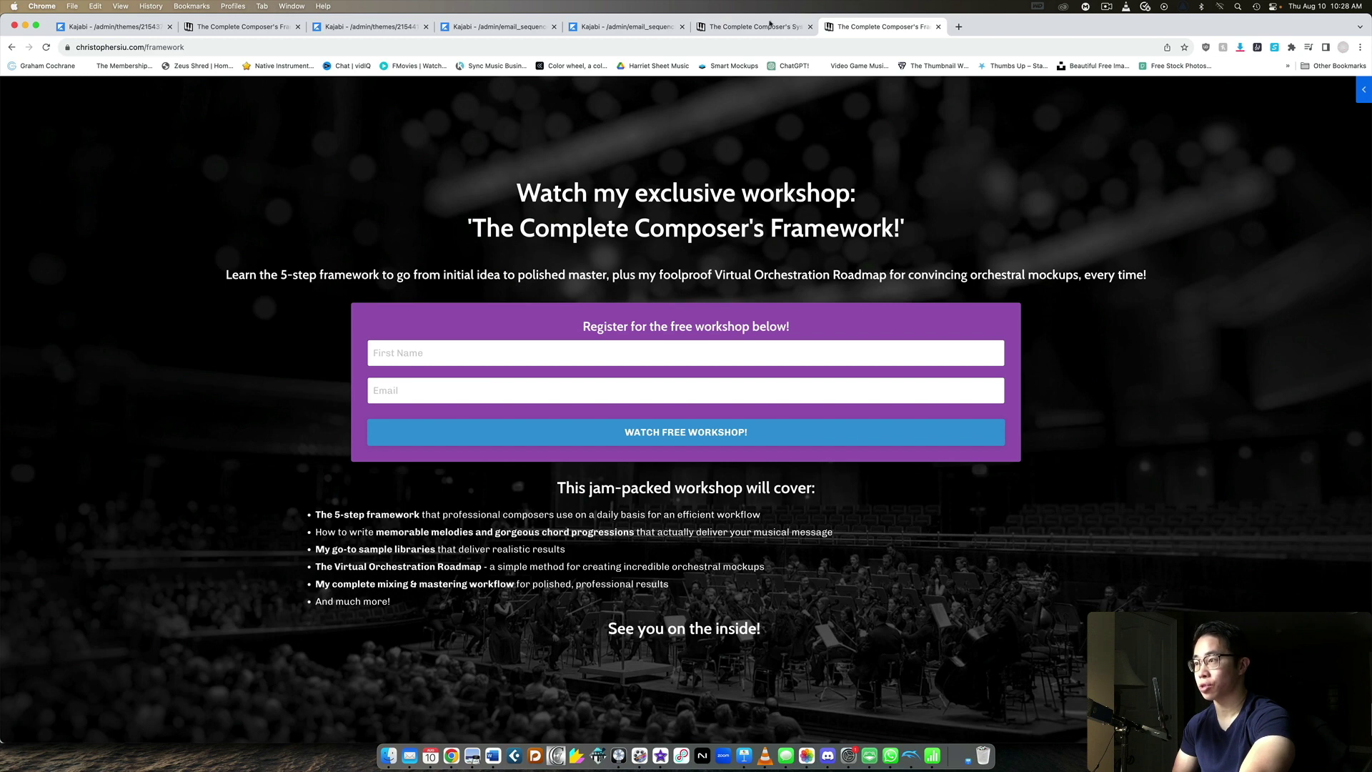
pyautogui.click(770, 25)
pyautogui.click(368, 26)
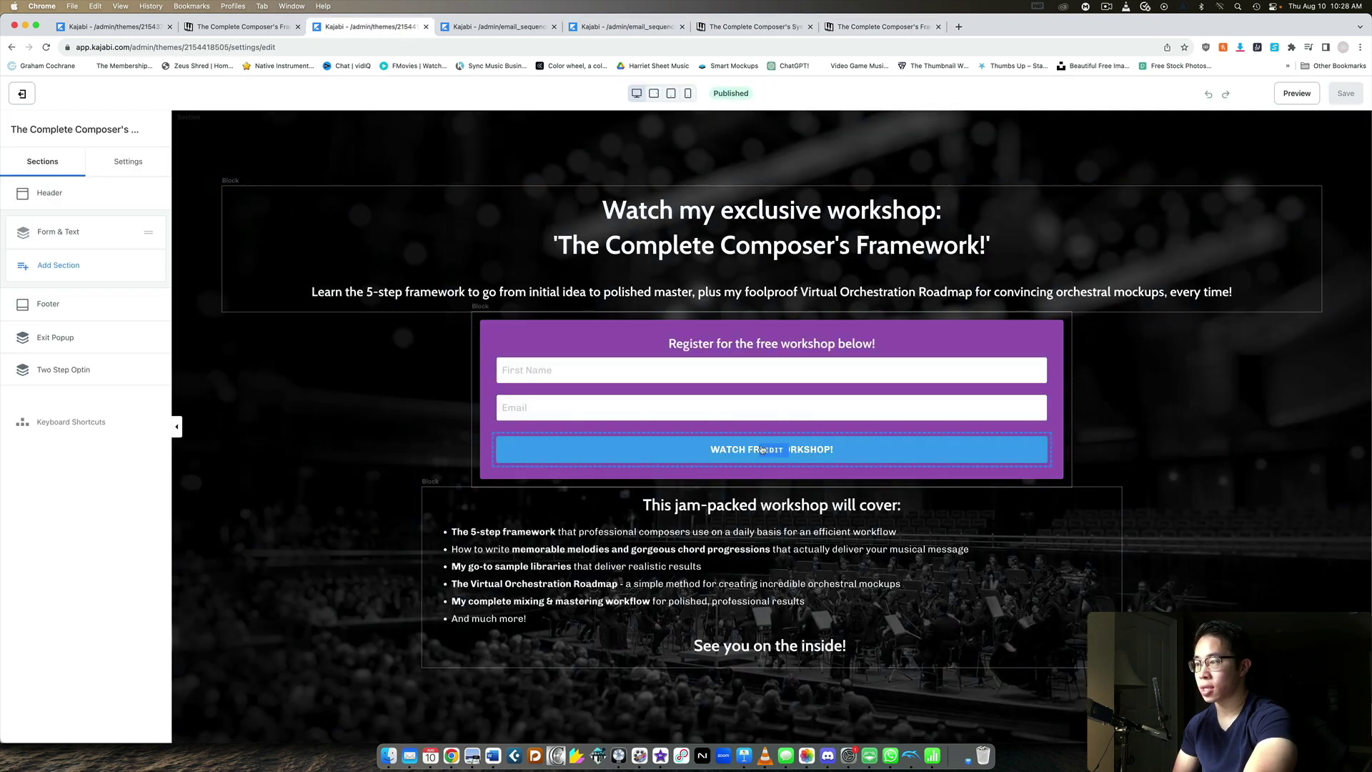
# Confirm the registration form's Thank You Page setting sends sign-ups to a landing page.
pyautogui.click(635, 368)
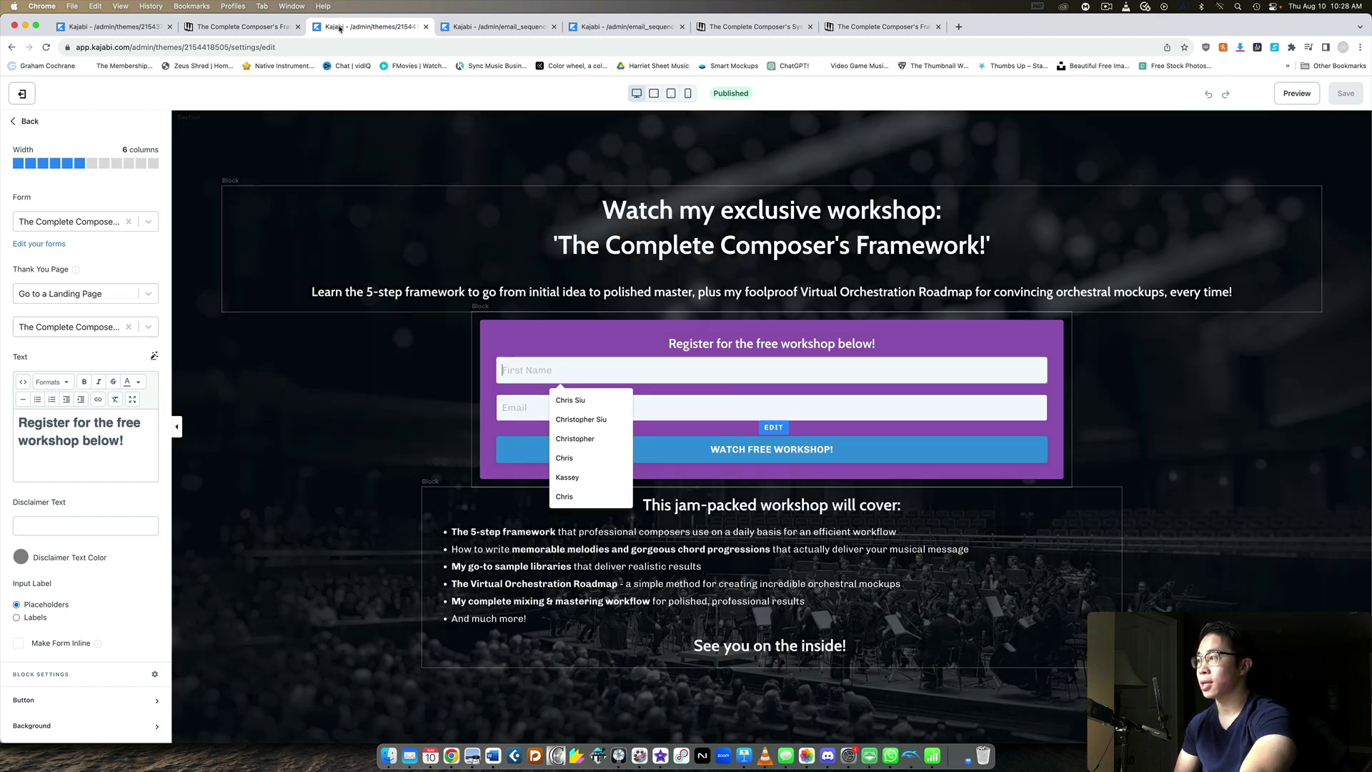
pyautogui.click(269, 31)
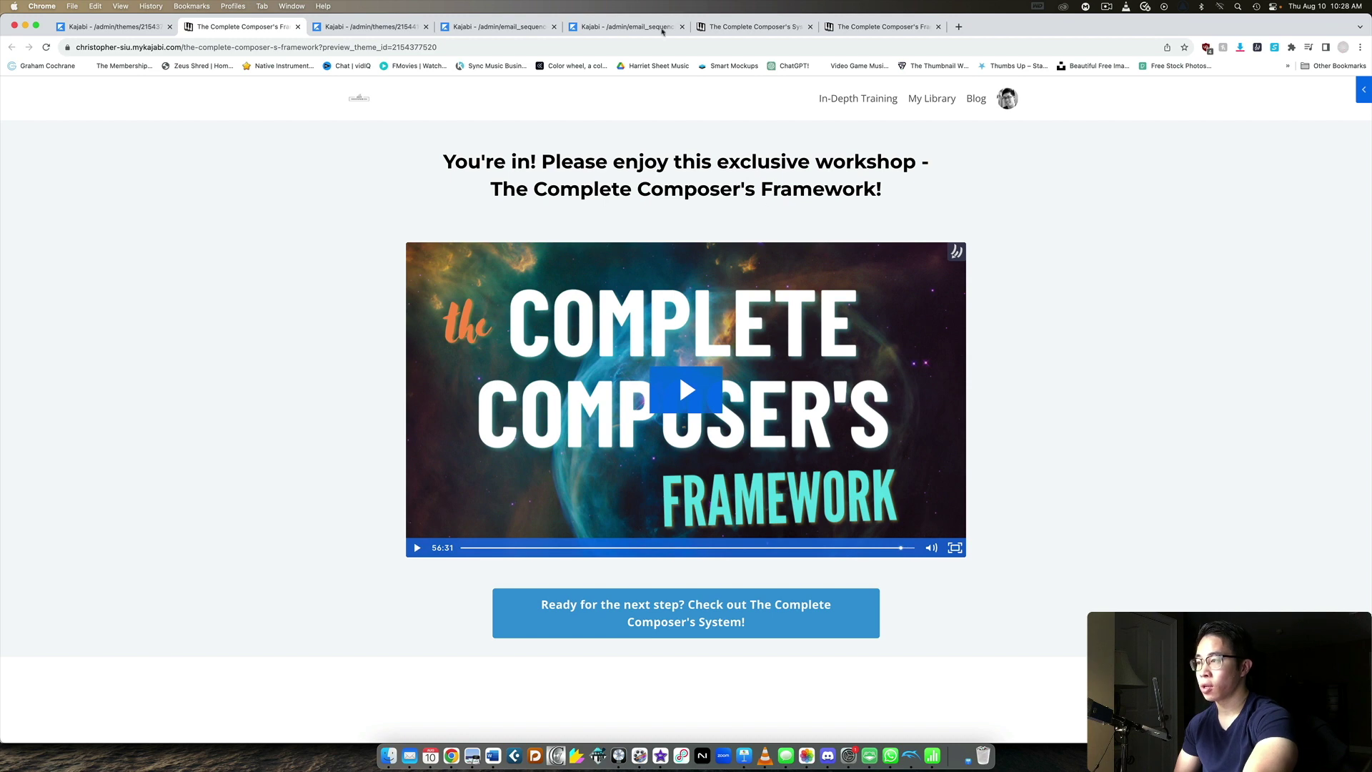
pyautogui.click(614, 28)
pyautogui.press('super+3')
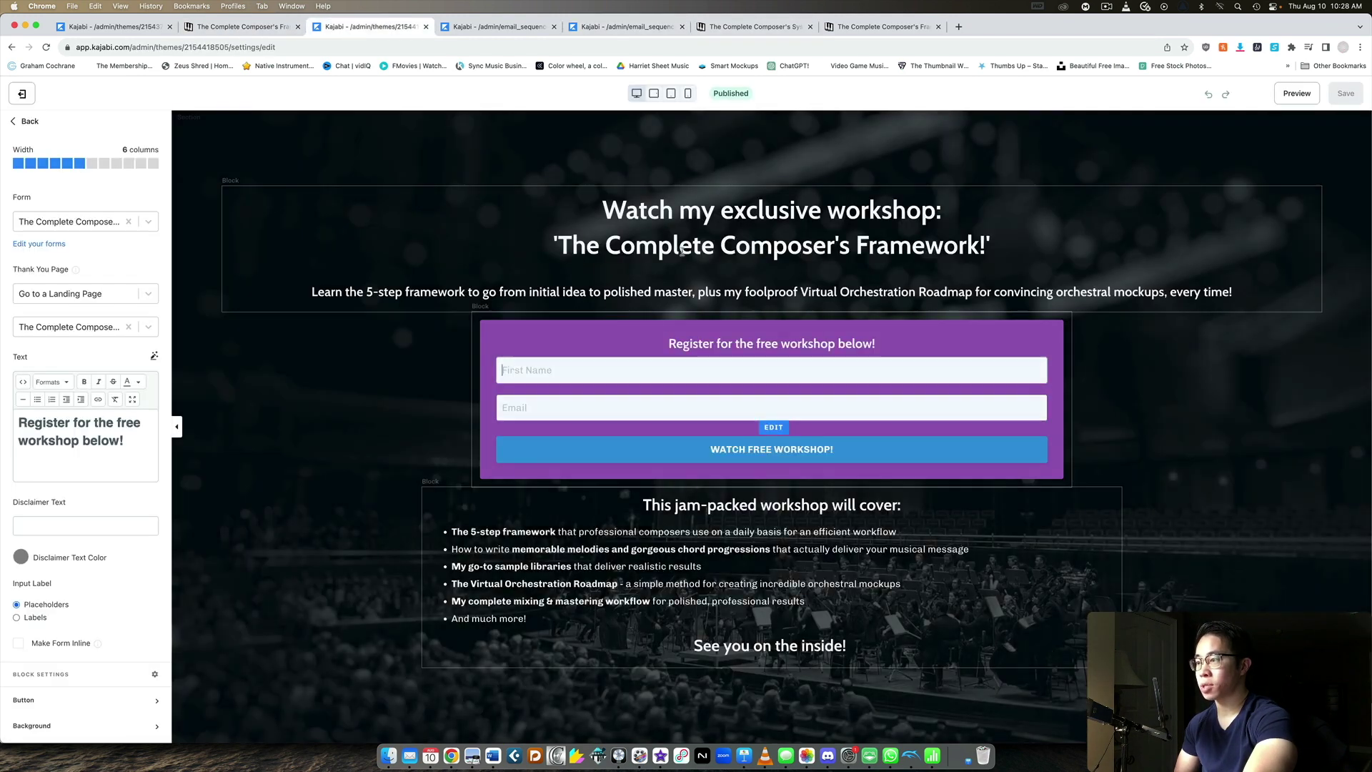
# Compare it with the live workshop page, then bring up the FUNNEL (Direct) email sequence.
pyautogui.press('super+2')
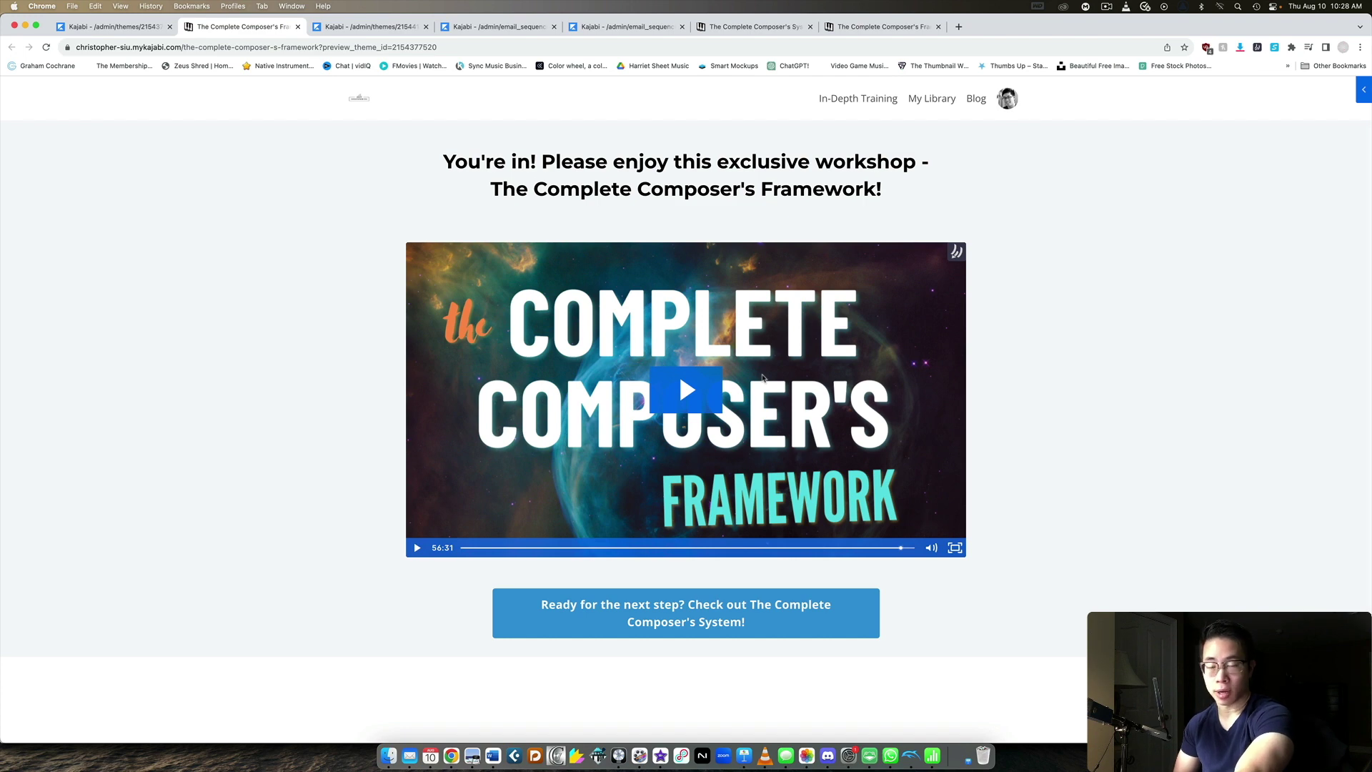
pyautogui.press('super+3')
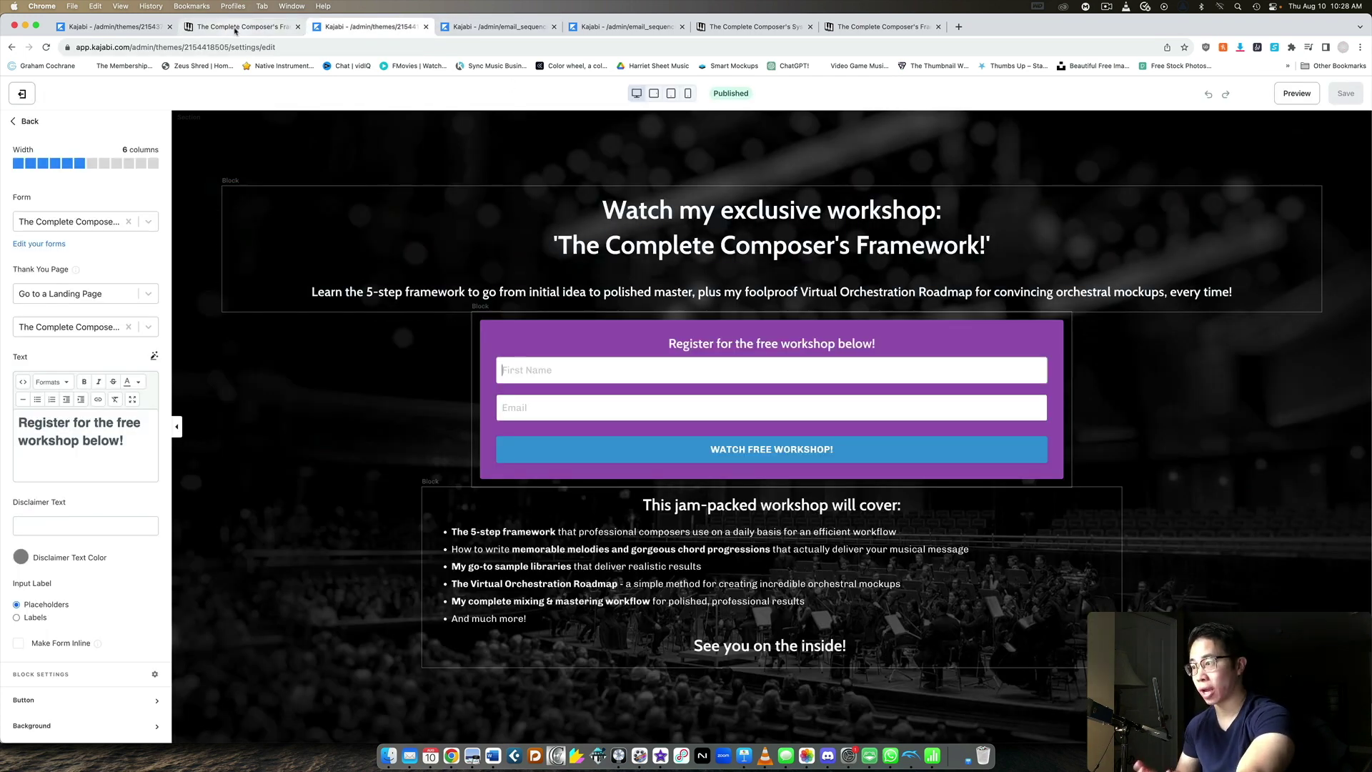
pyautogui.press('super+2')
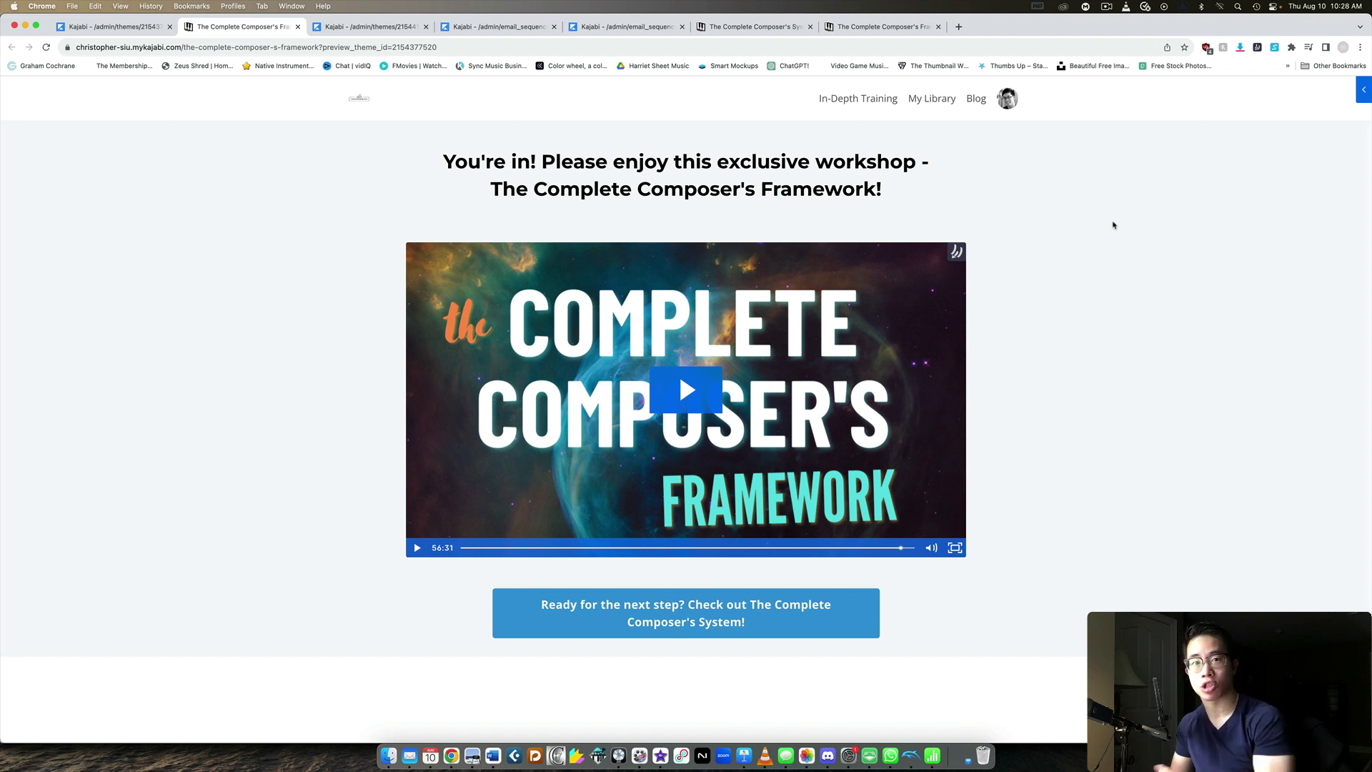
pyautogui.click(517, 30)
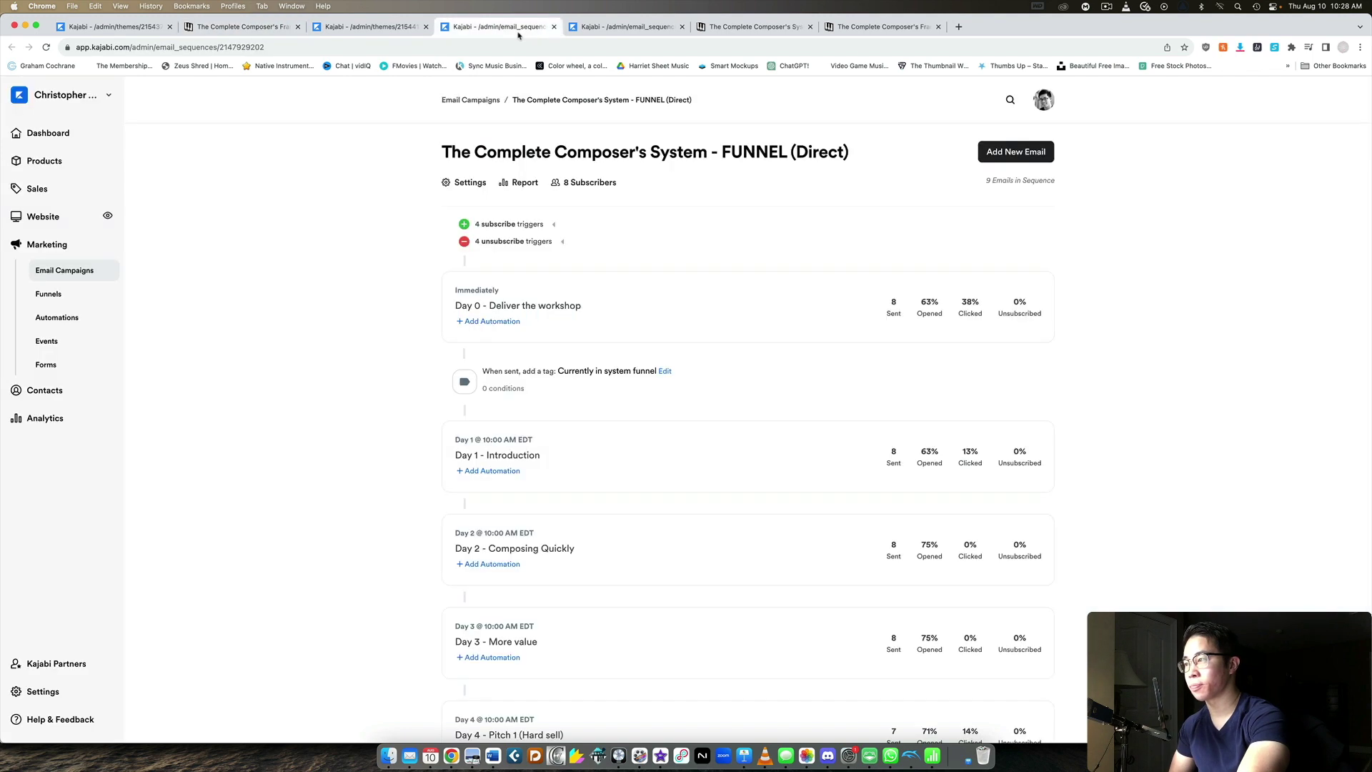
# Open the Day 0 - Immediate Overdeliver email from the FUNNEL (Lead Magnet Opt-in) sequence.
pyautogui.click(622, 30)
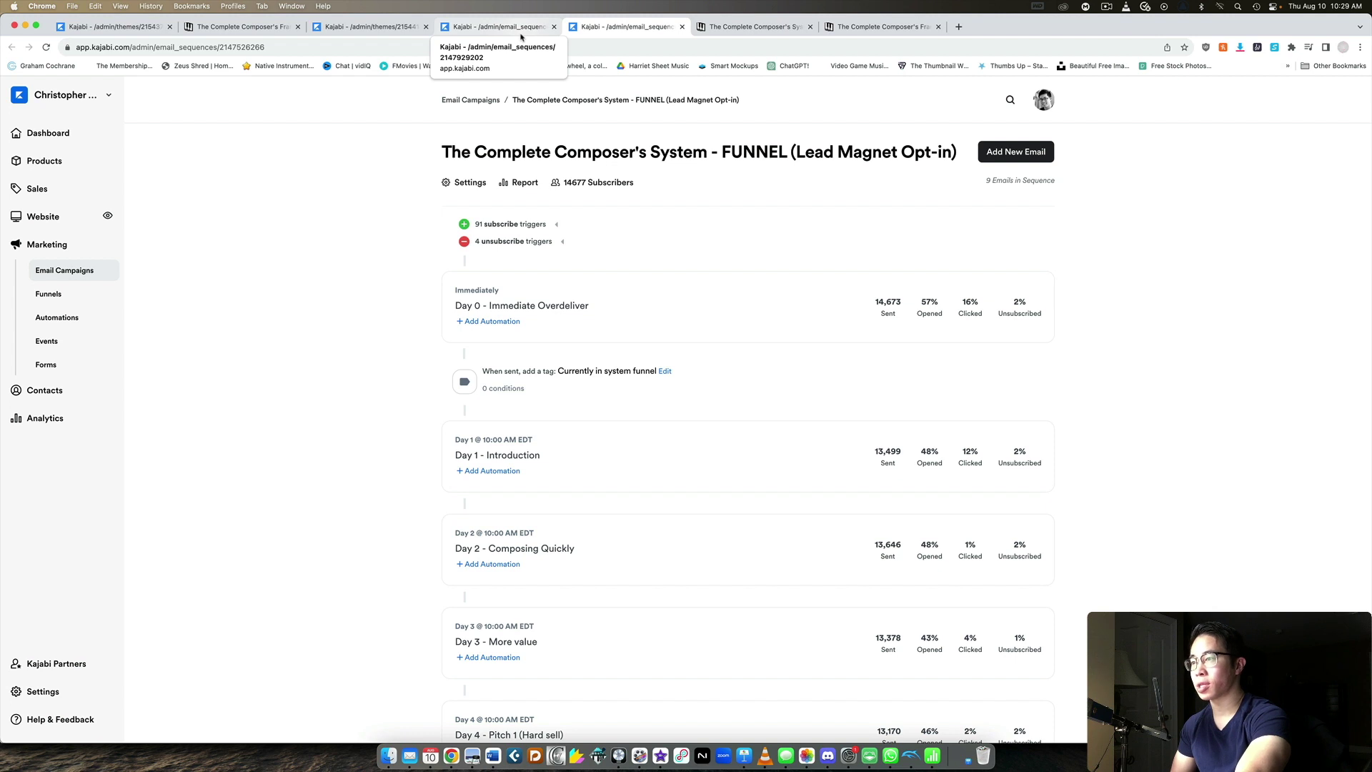
pyautogui.click(521, 35)
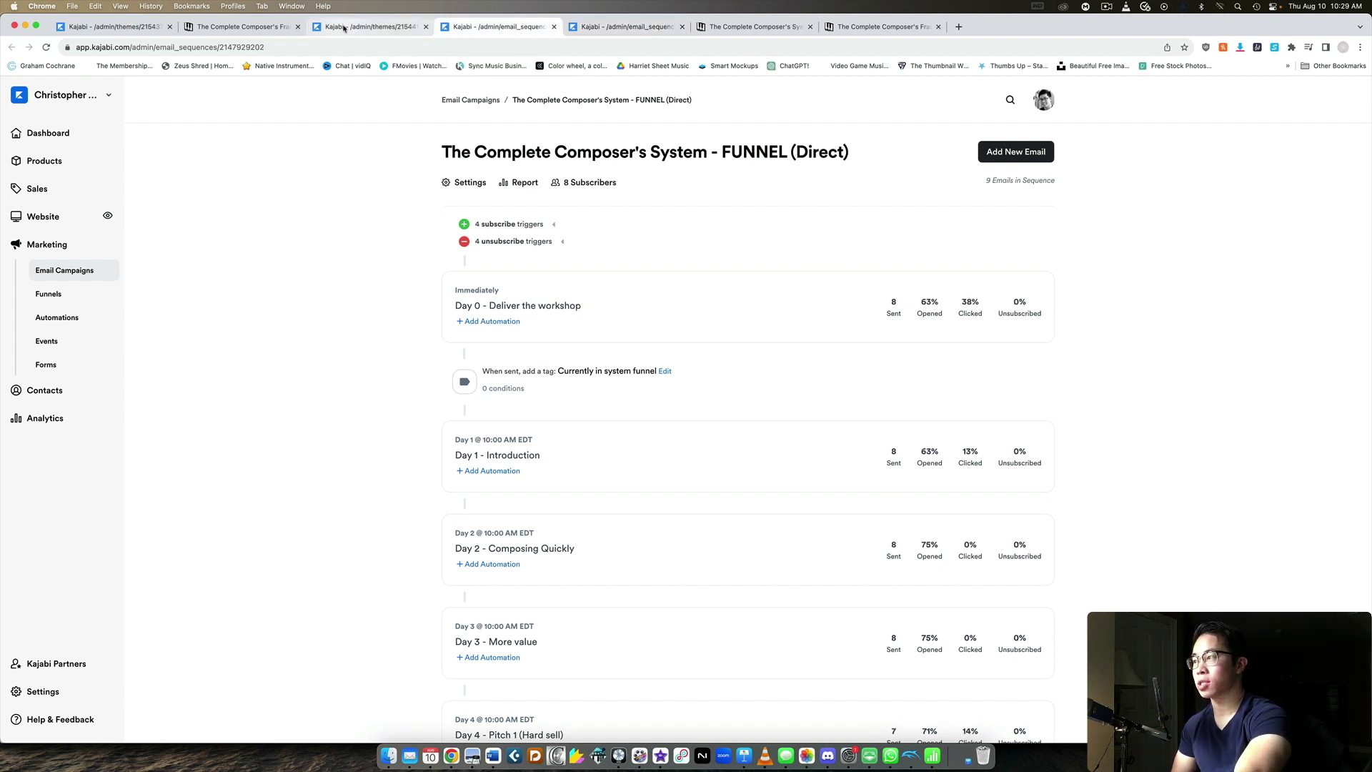
pyautogui.click(361, 27)
pyautogui.click(486, 28)
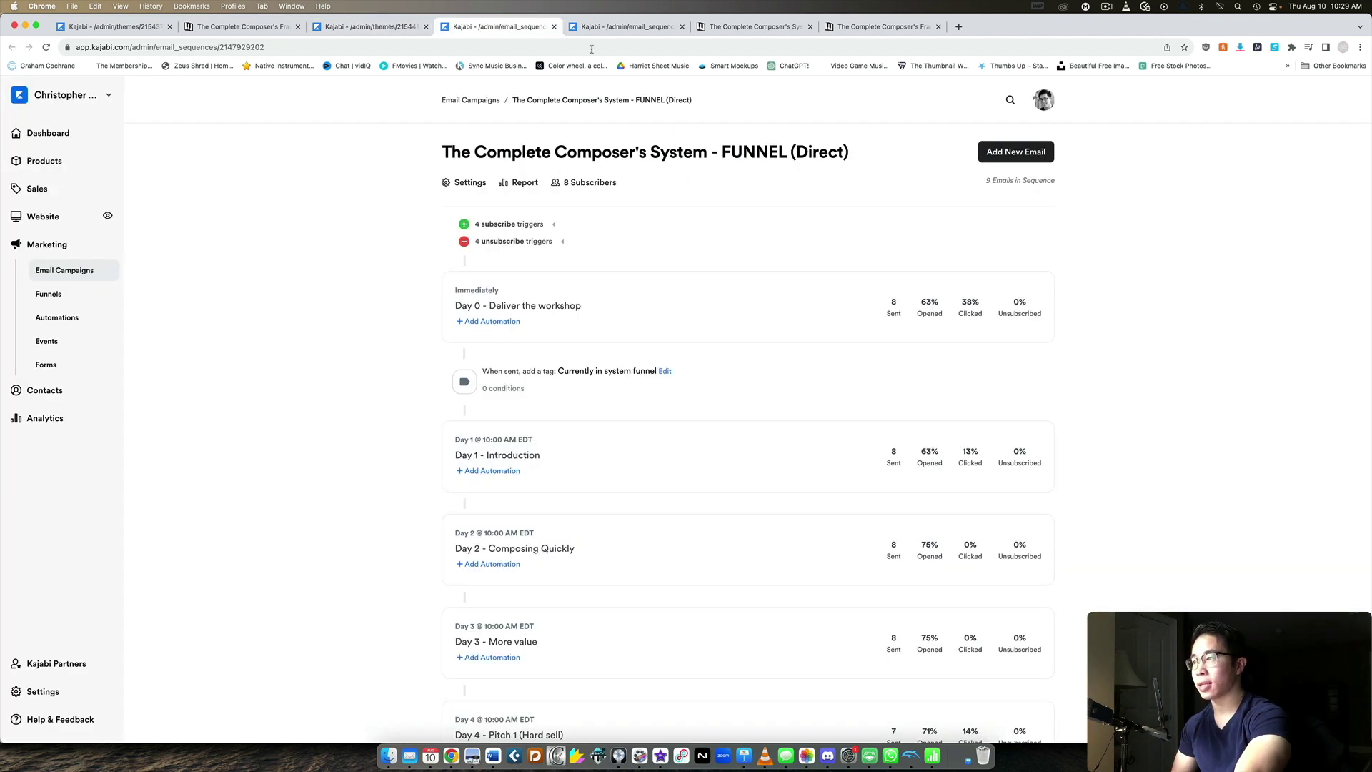
pyautogui.click(623, 27)
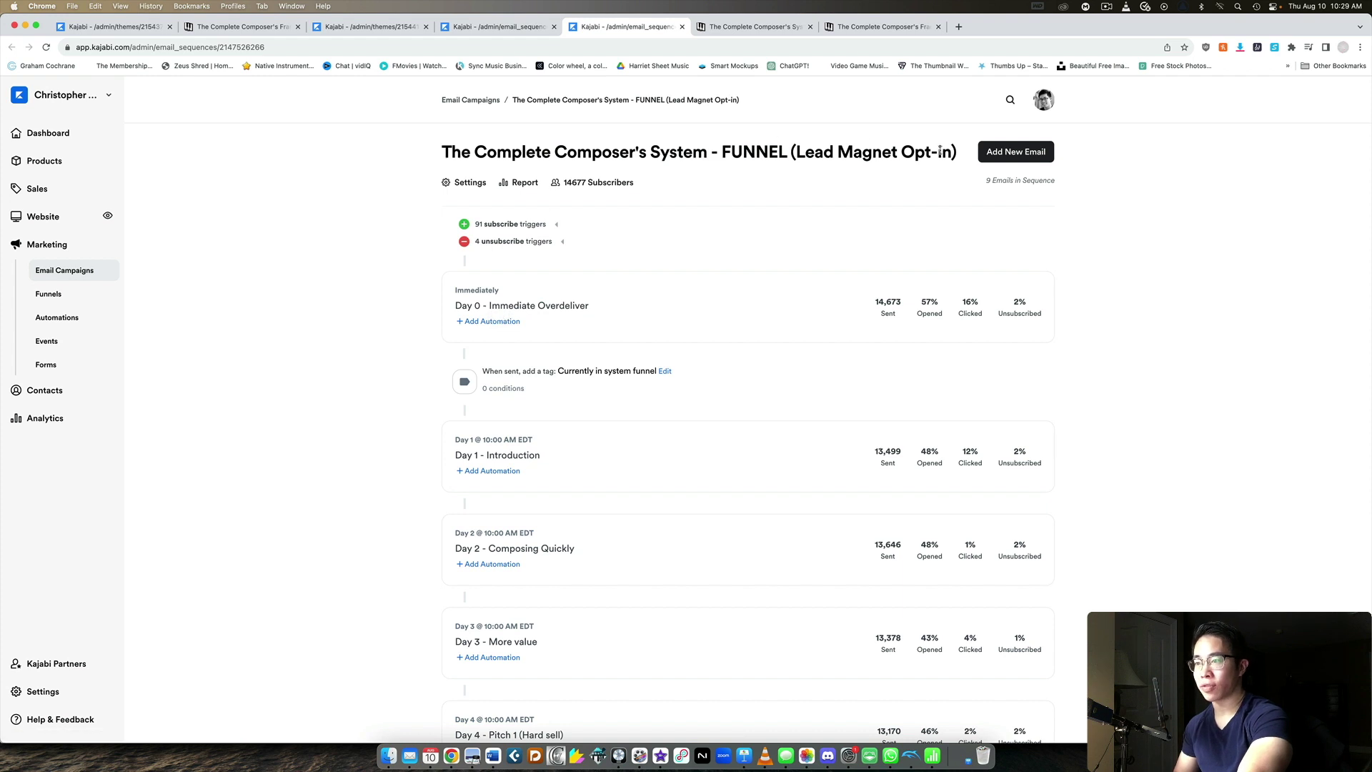
pyautogui.click(504, 307)
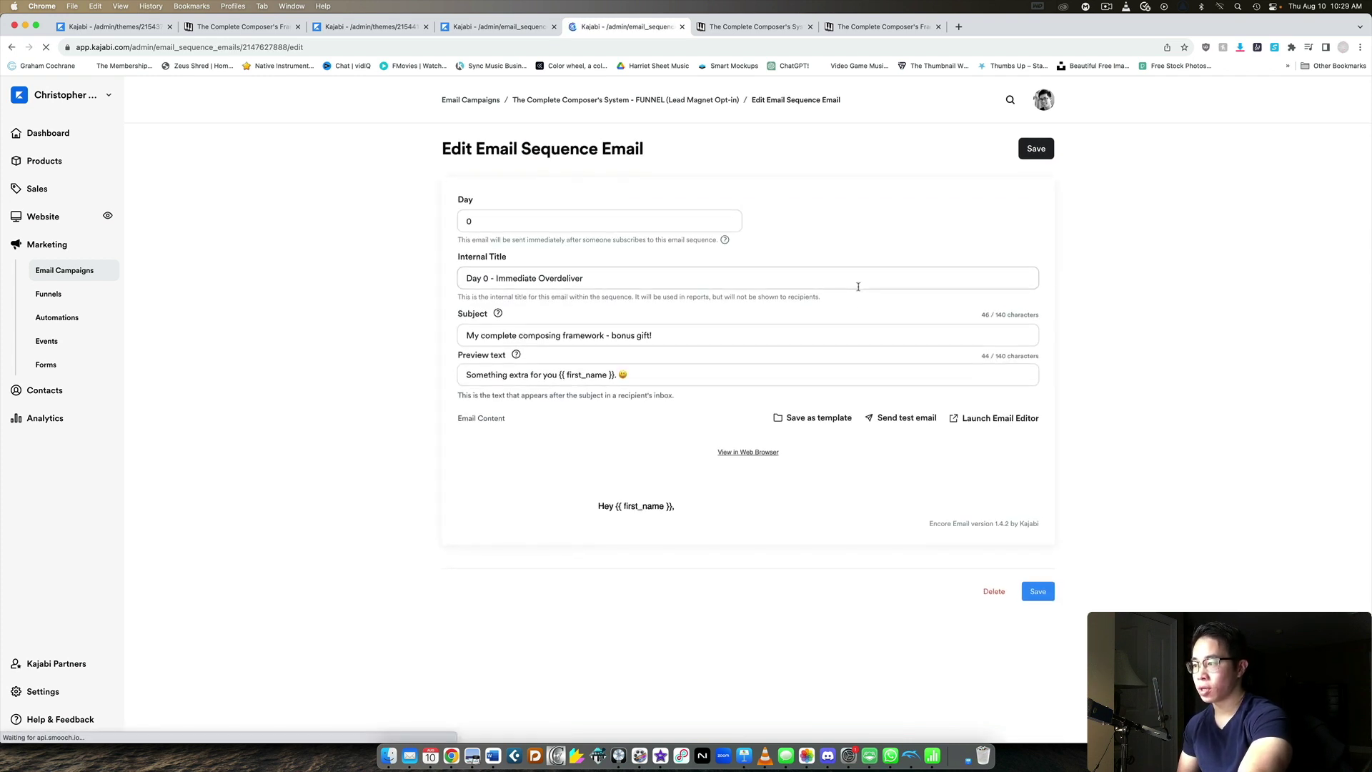
# Read through the Day 0 - Immediate Overdeliver email preview, then go back to the FUNNEL (Direct) sequence.
pyautogui.scroll(-5, 858, 290)
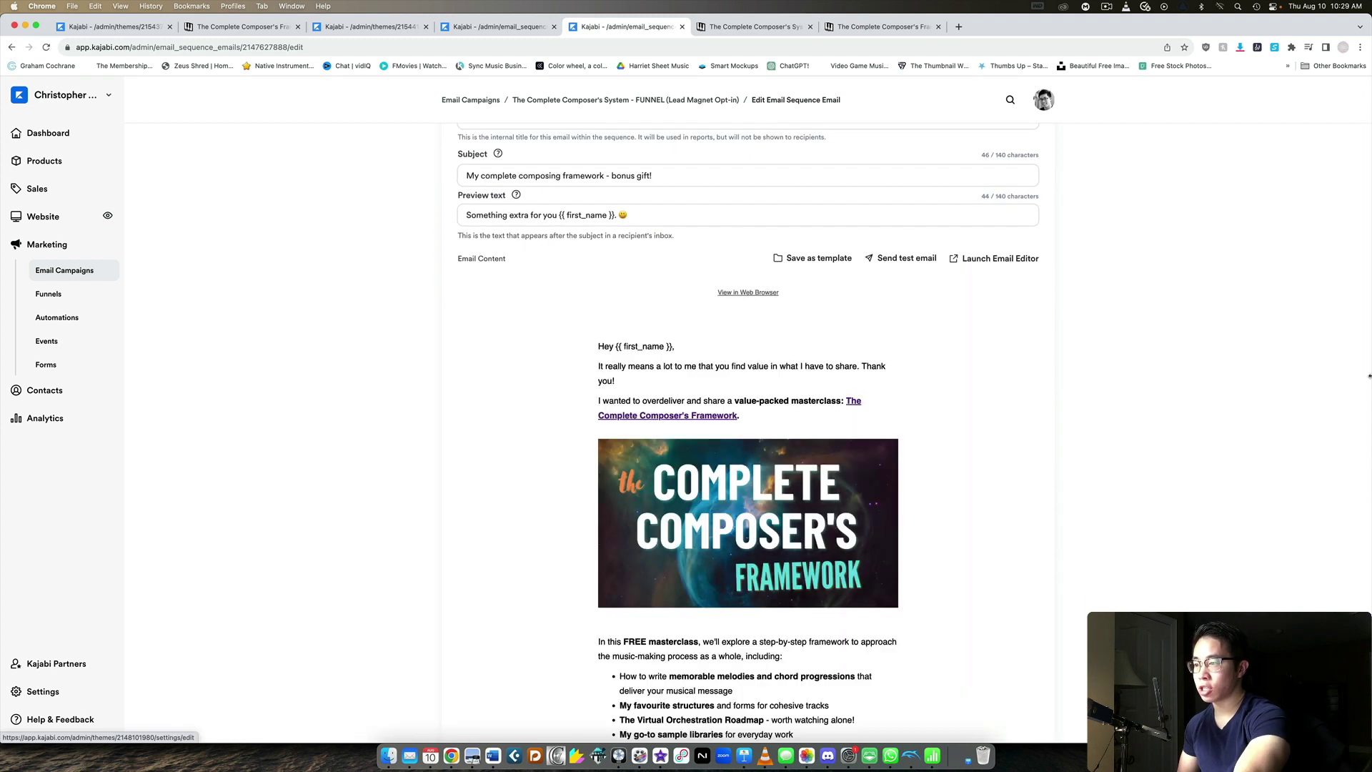
pyautogui.scroll(-2, 1252, 381)
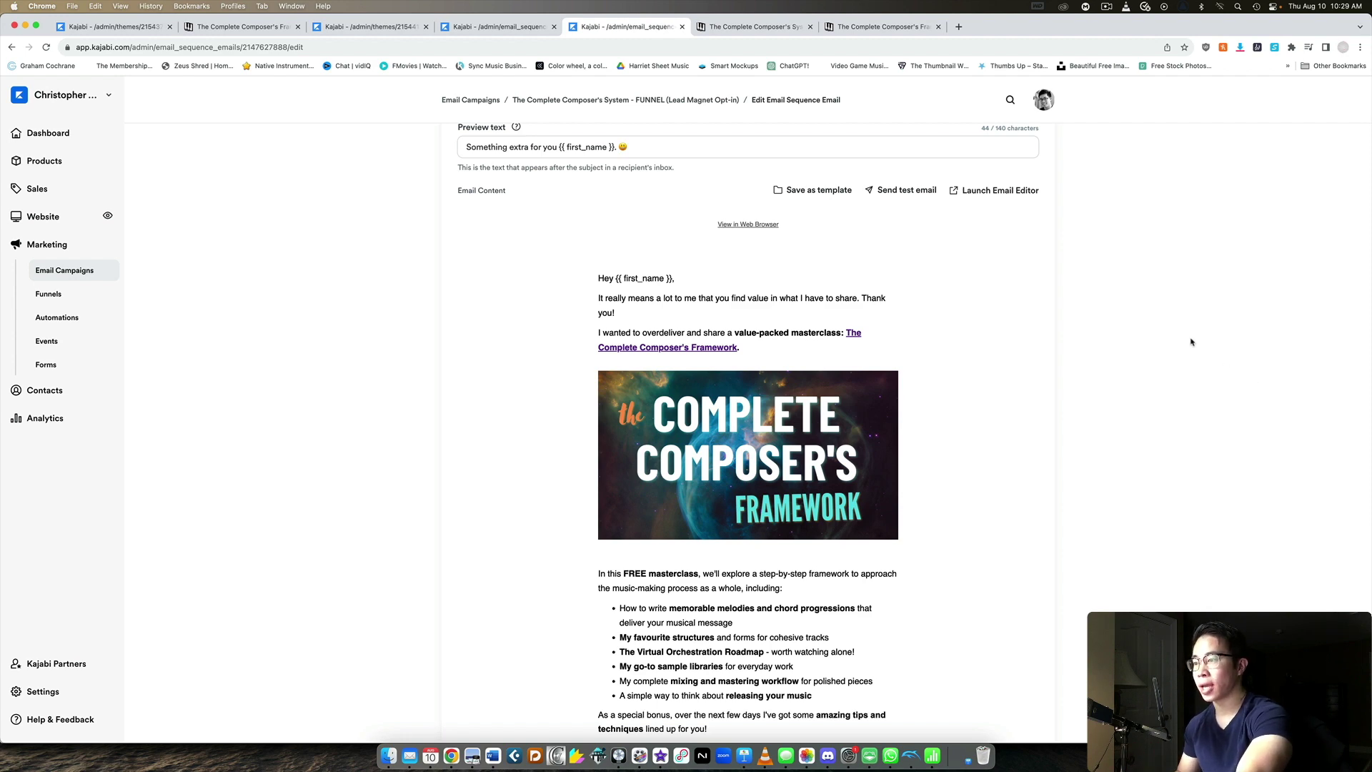
pyautogui.scroll(-2, 1187, 339)
pyautogui.moveTo(788, 285)
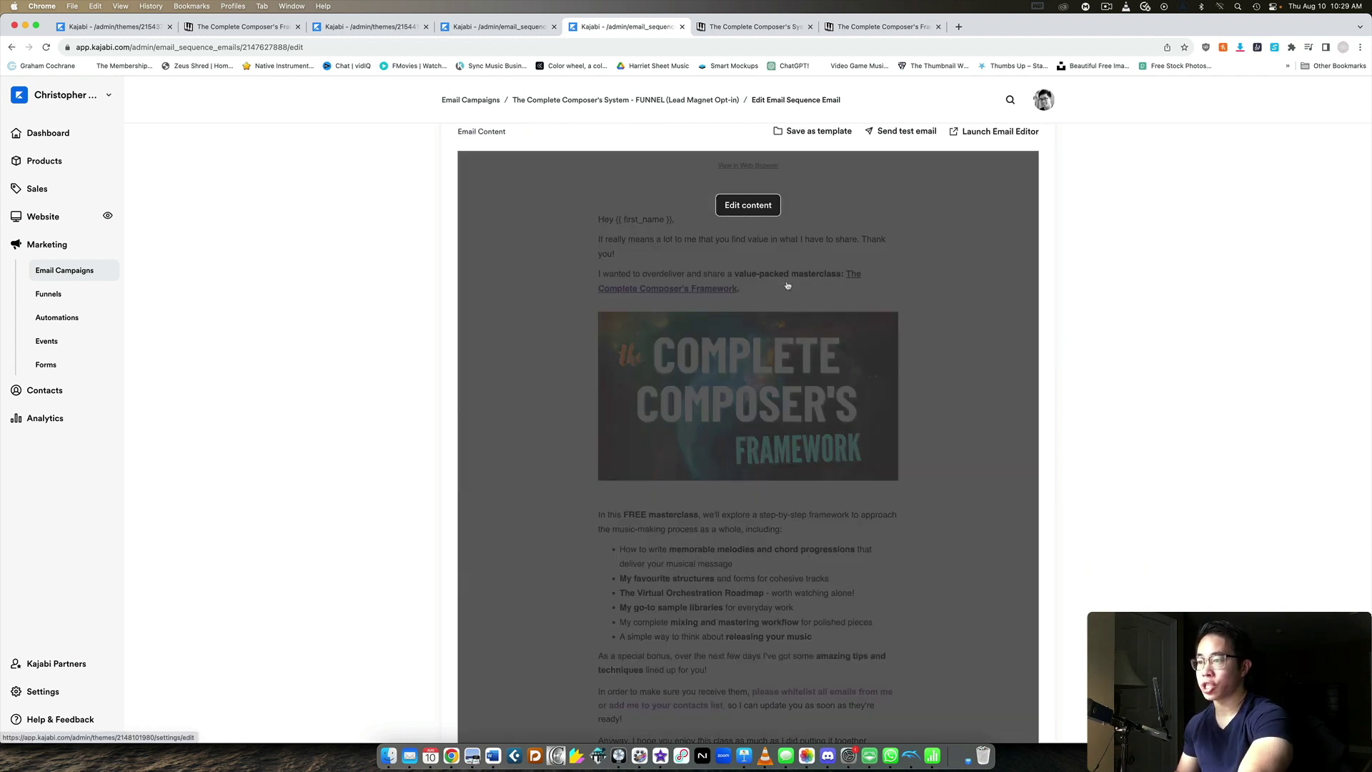
pyautogui.scroll(-2, 1229, 329)
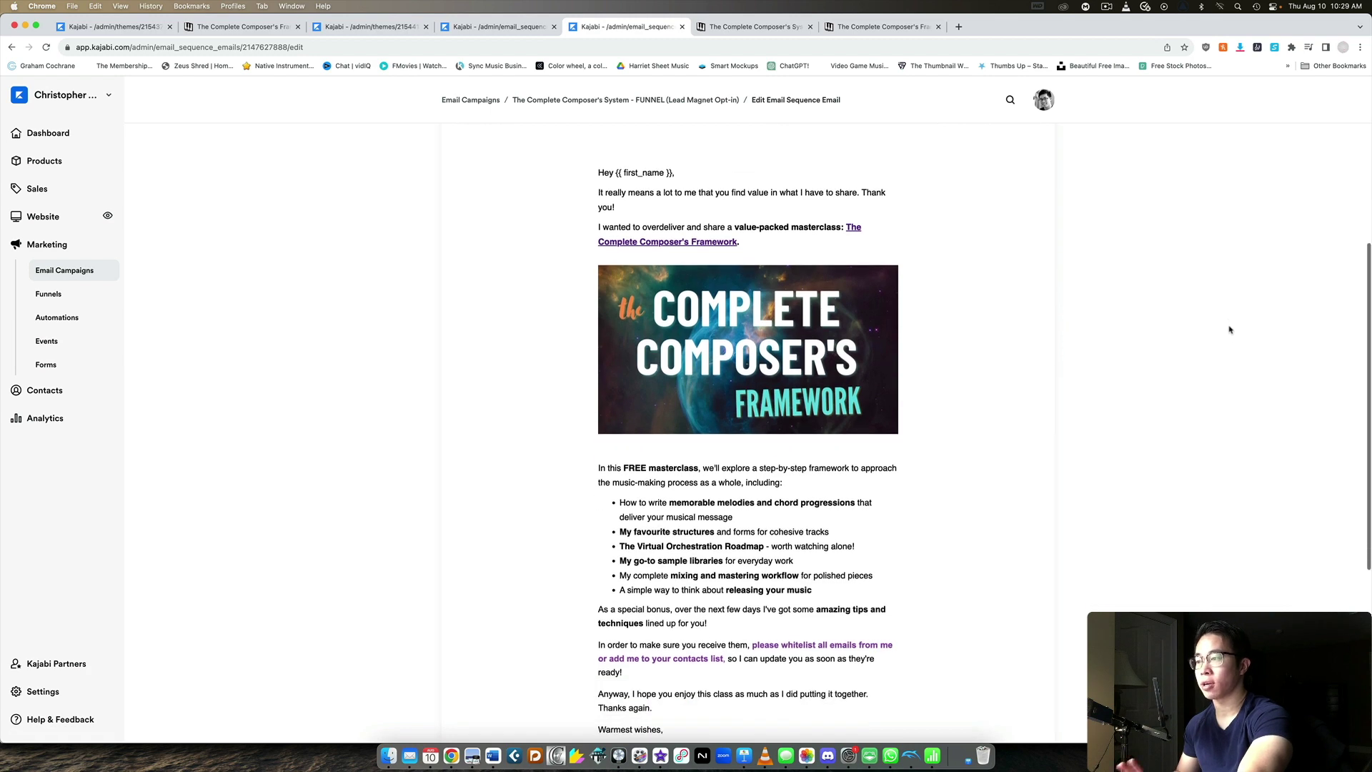
pyautogui.scroll(-3, 1229, 329)
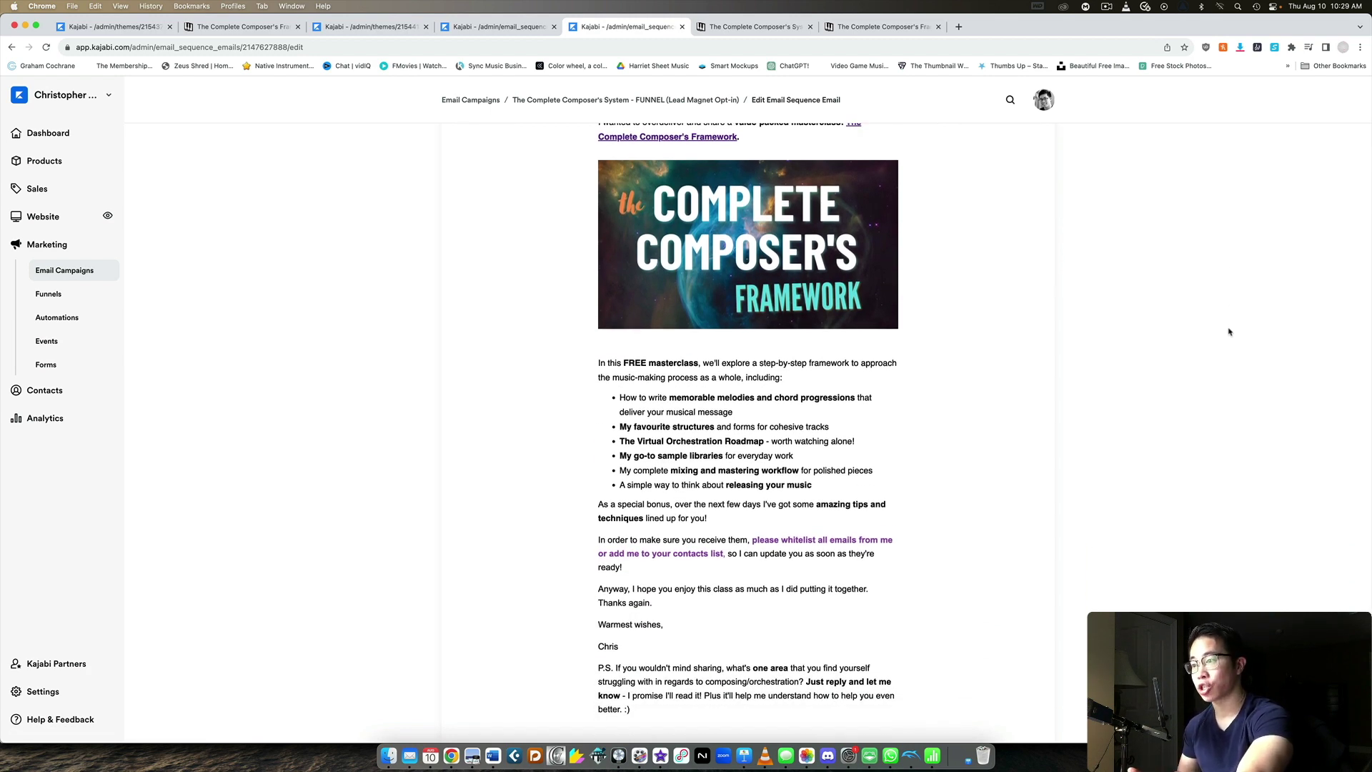
pyautogui.scroll(-3, 1187, 346)
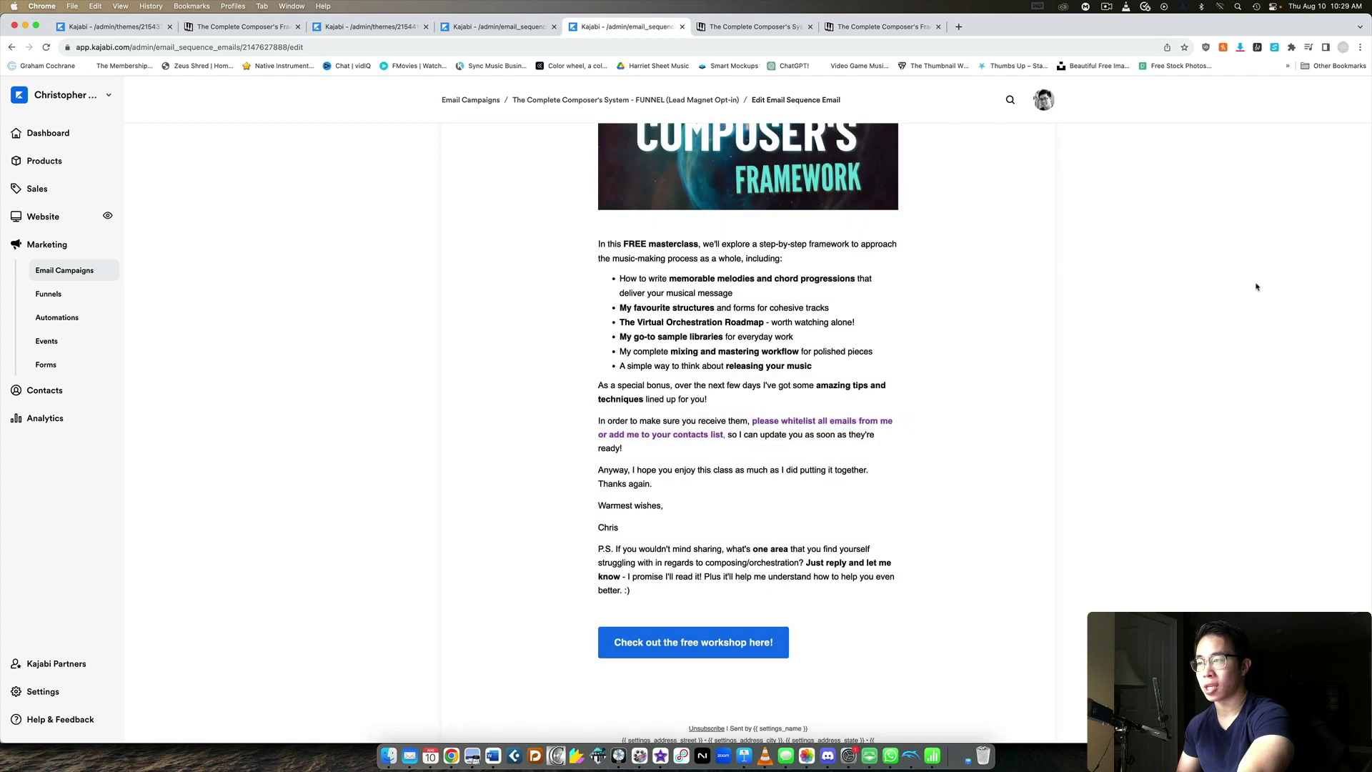
pyautogui.scroll(5, 1247, 287)
pyautogui.scroll(5, 1243, 283)
pyautogui.click(471, 27)
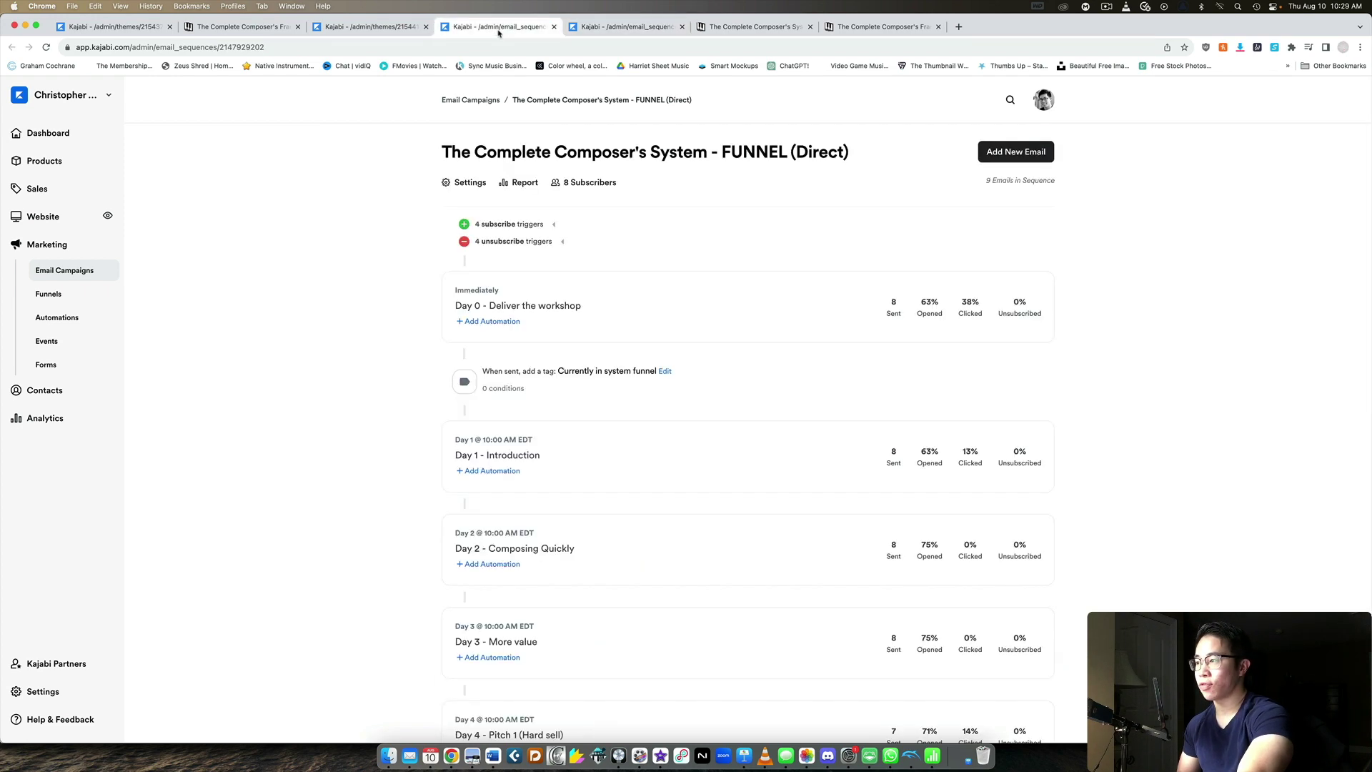
# Open the Day 0 - Deliver the workshop email and scroll through its preview.
pyautogui.click(535, 306)
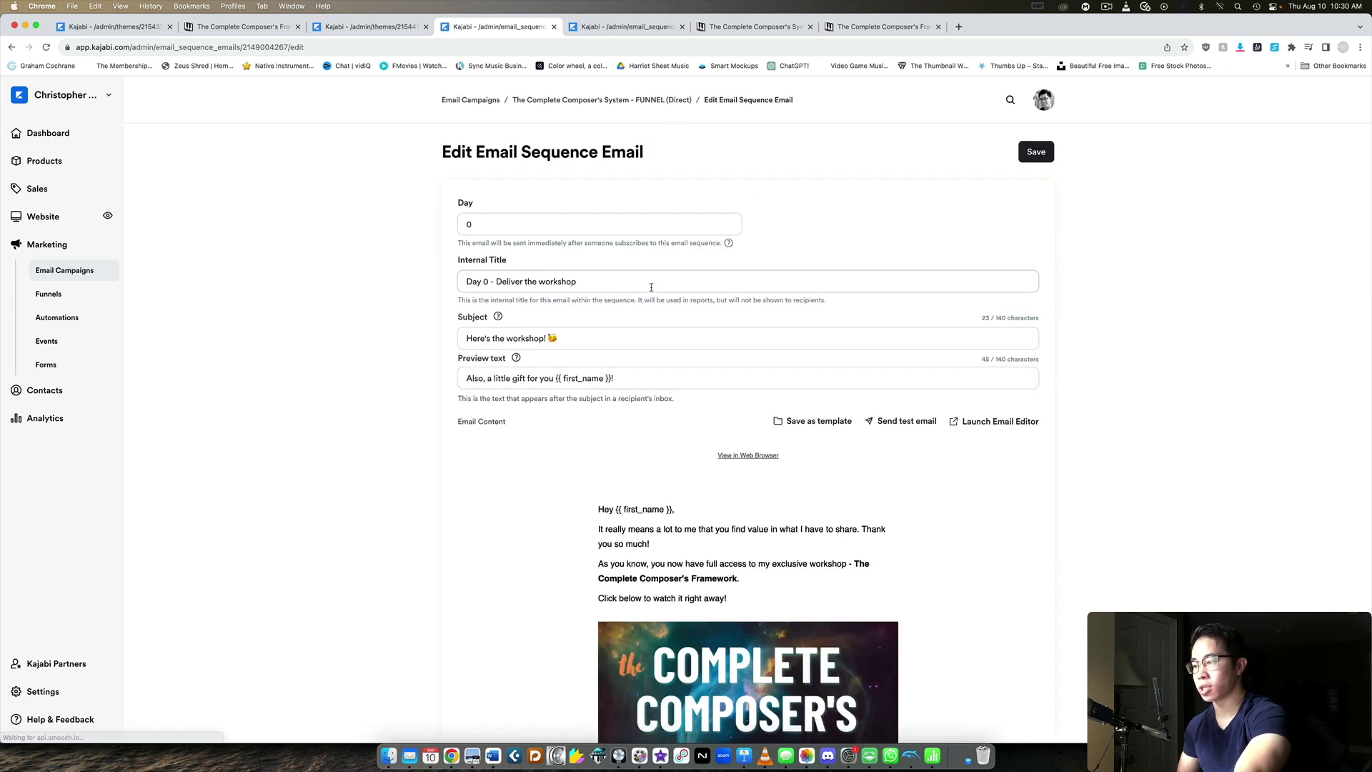
pyautogui.scroll(-2, 737, 298)
pyautogui.scroll(-5, 737, 299)
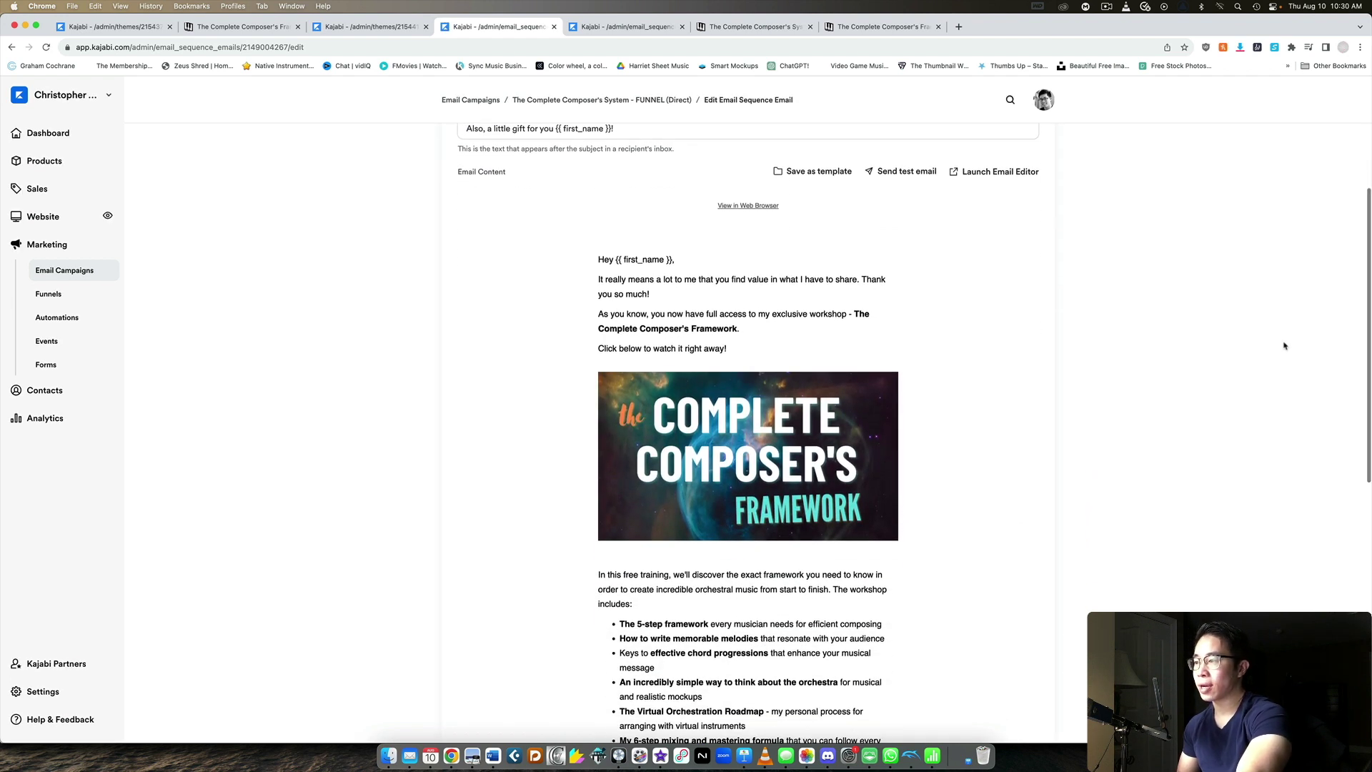
pyautogui.moveTo(762, 341)
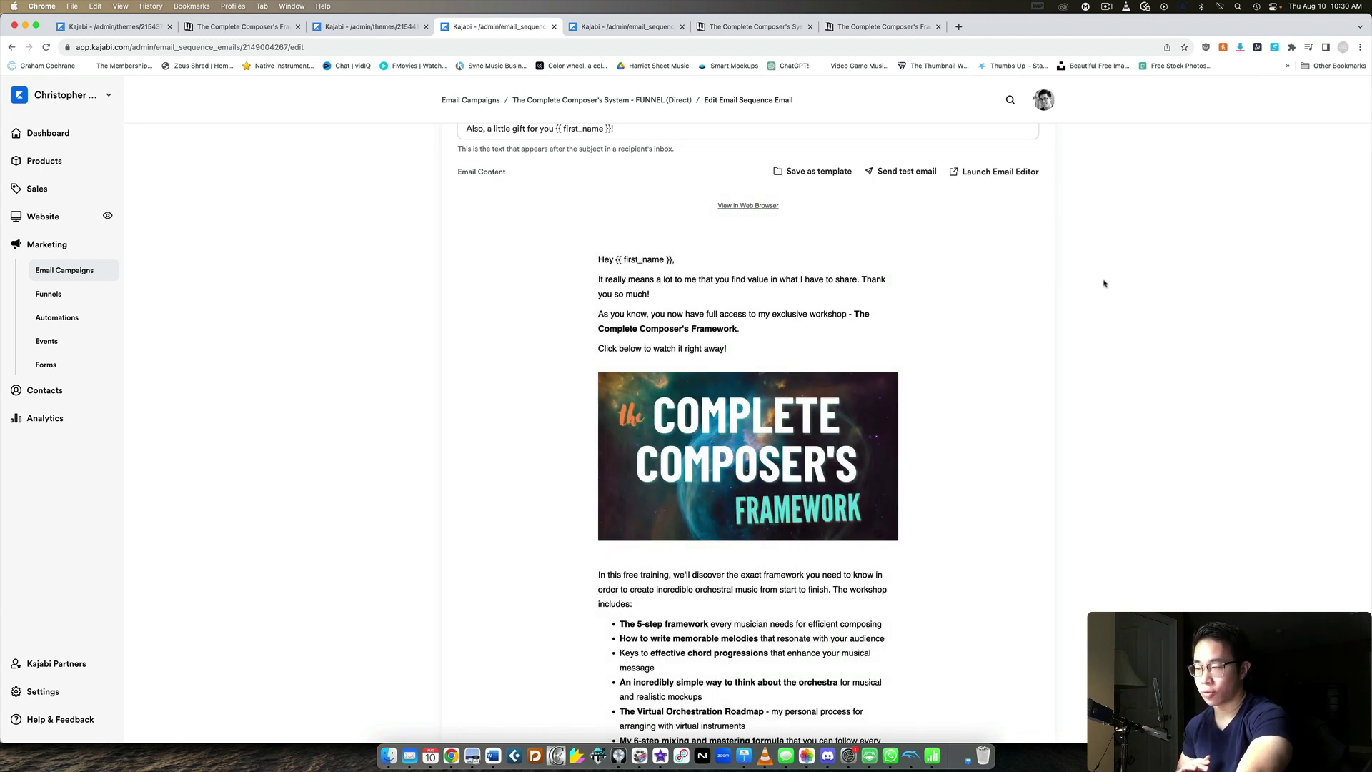
pyautogui.moveTo(644, 290)
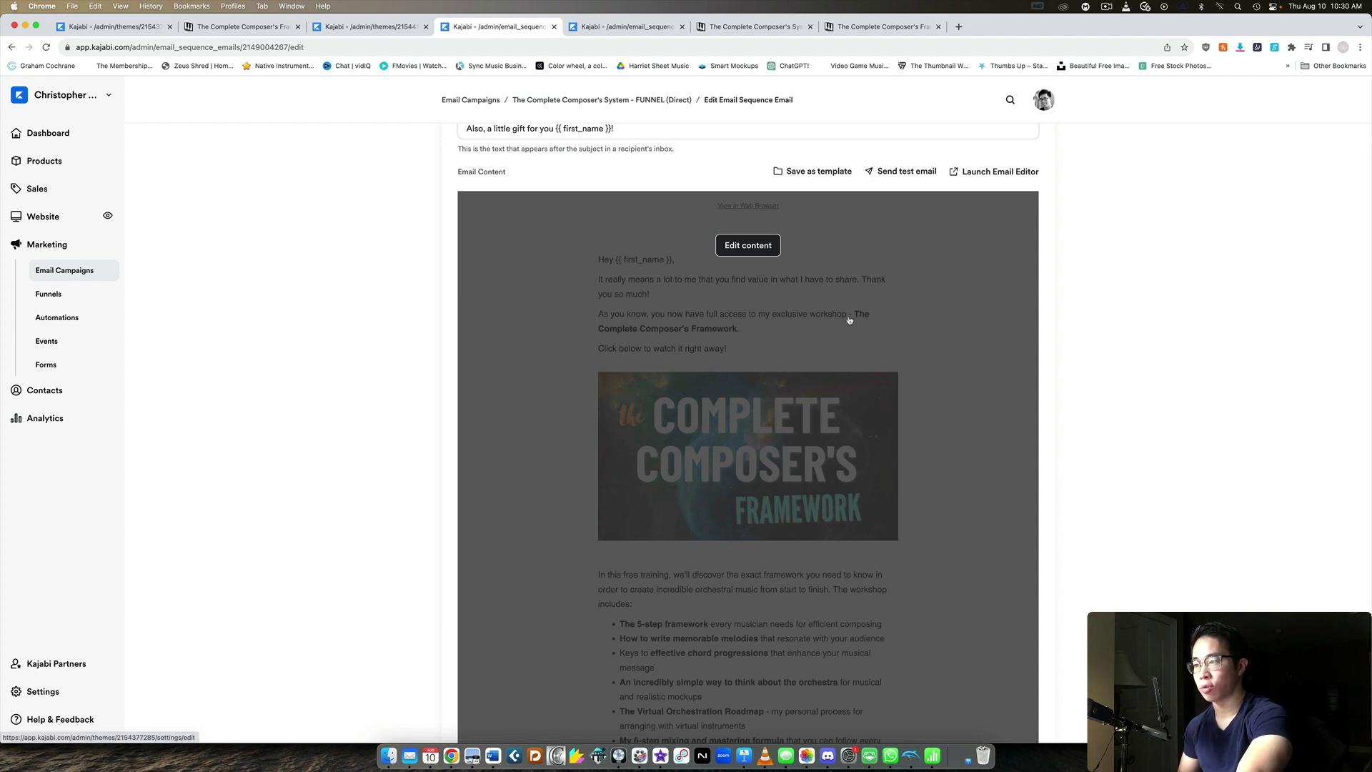
pyautogui.scroll(-2, 1199, 355)
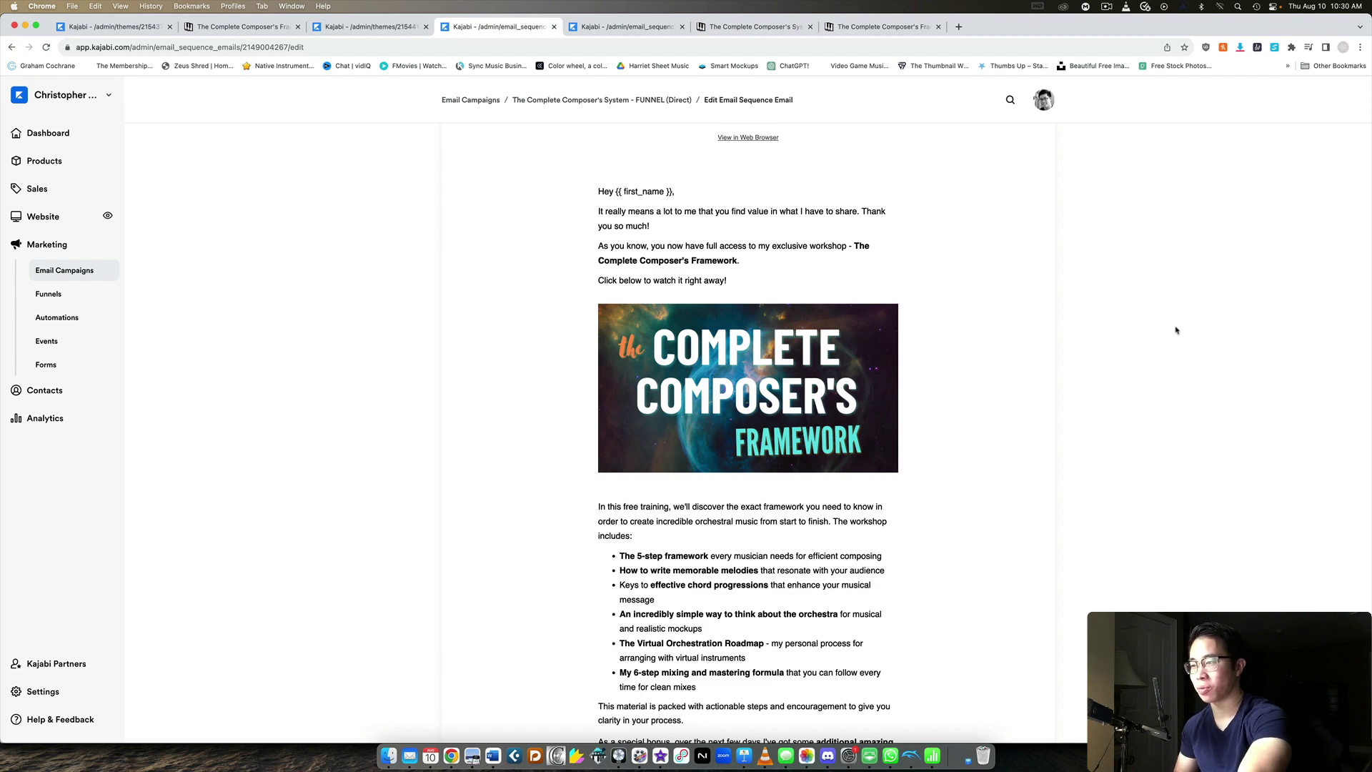
pyautogui.scroll(-5, 1176, 328)
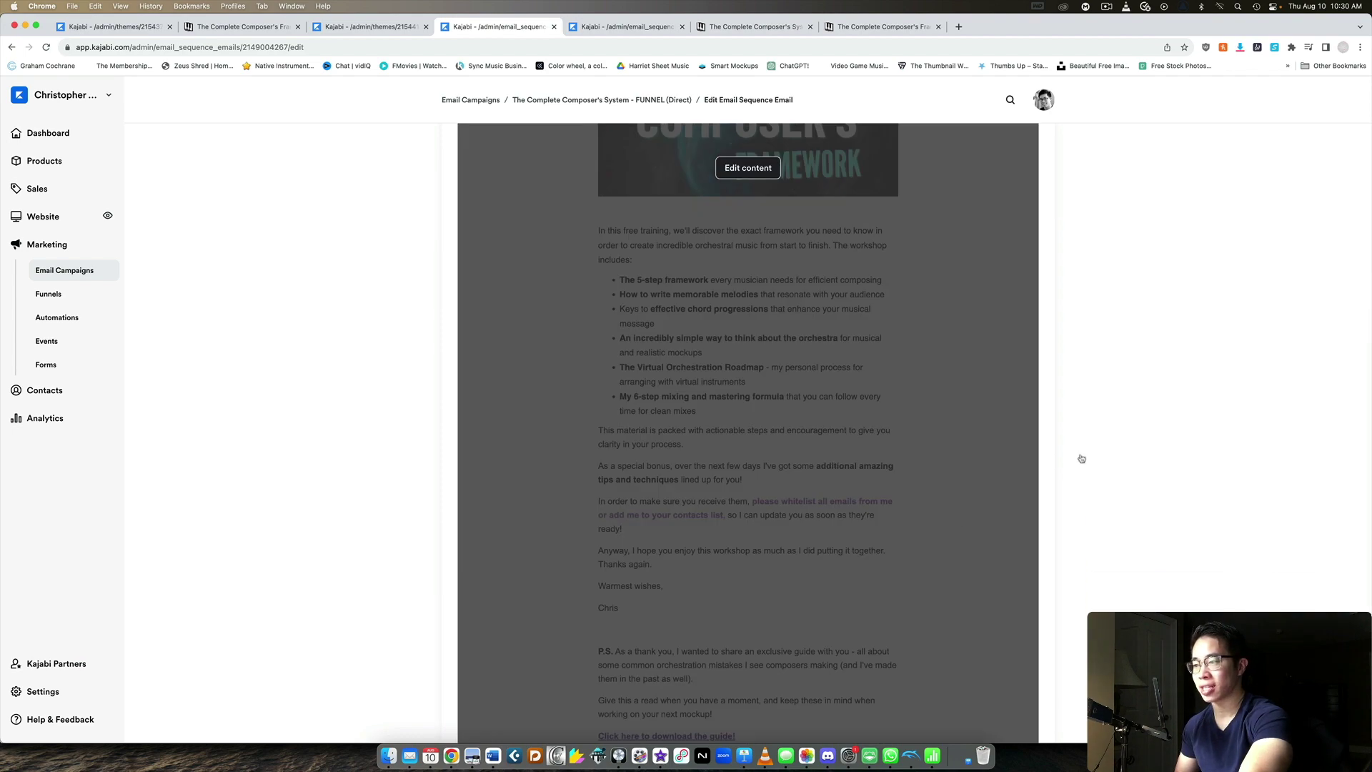
# Compare it with the Lead Magnet's Day 0 email, then bring up the christophersiu.com/thesystem sales page.
pyautogui.scroll(-4, 1079, 453)
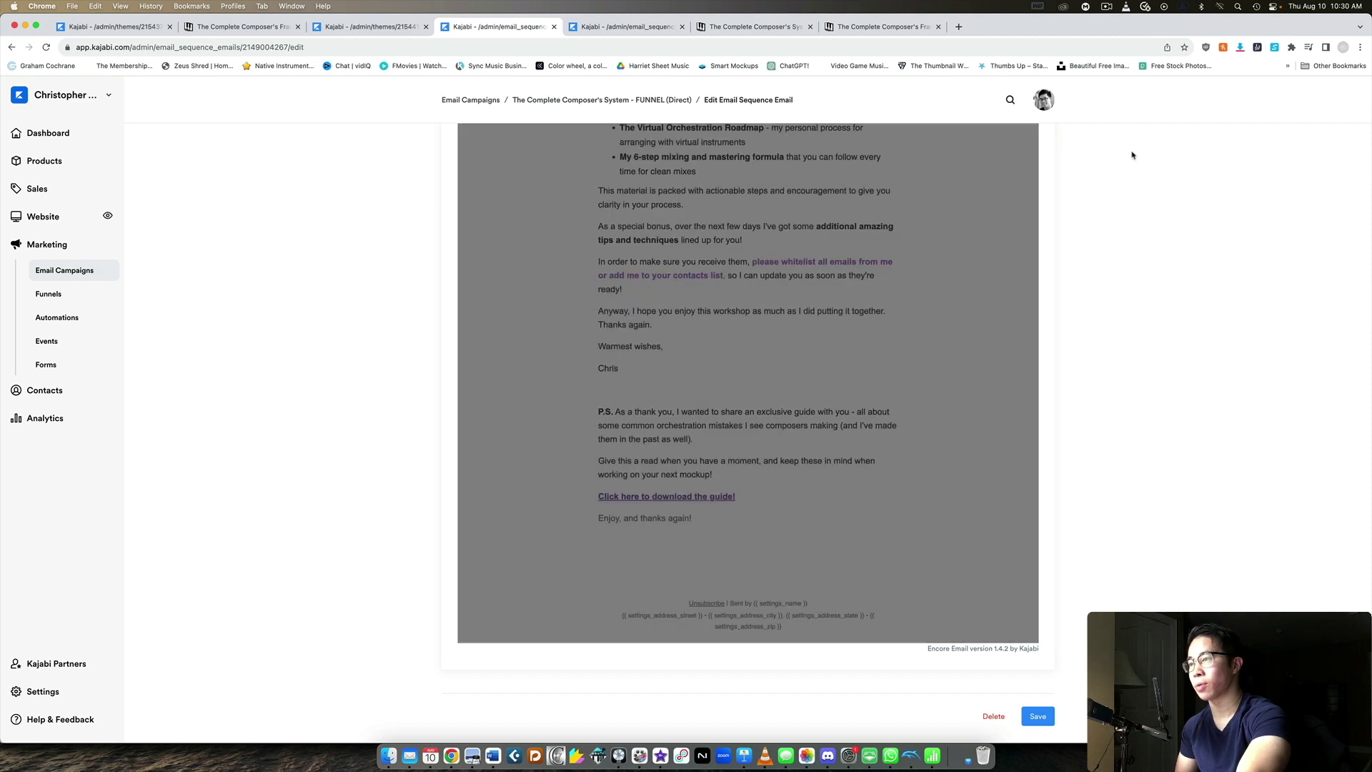
pyautogui.scroll(10, 1107, 200)
pyautogui.click(610, 25)
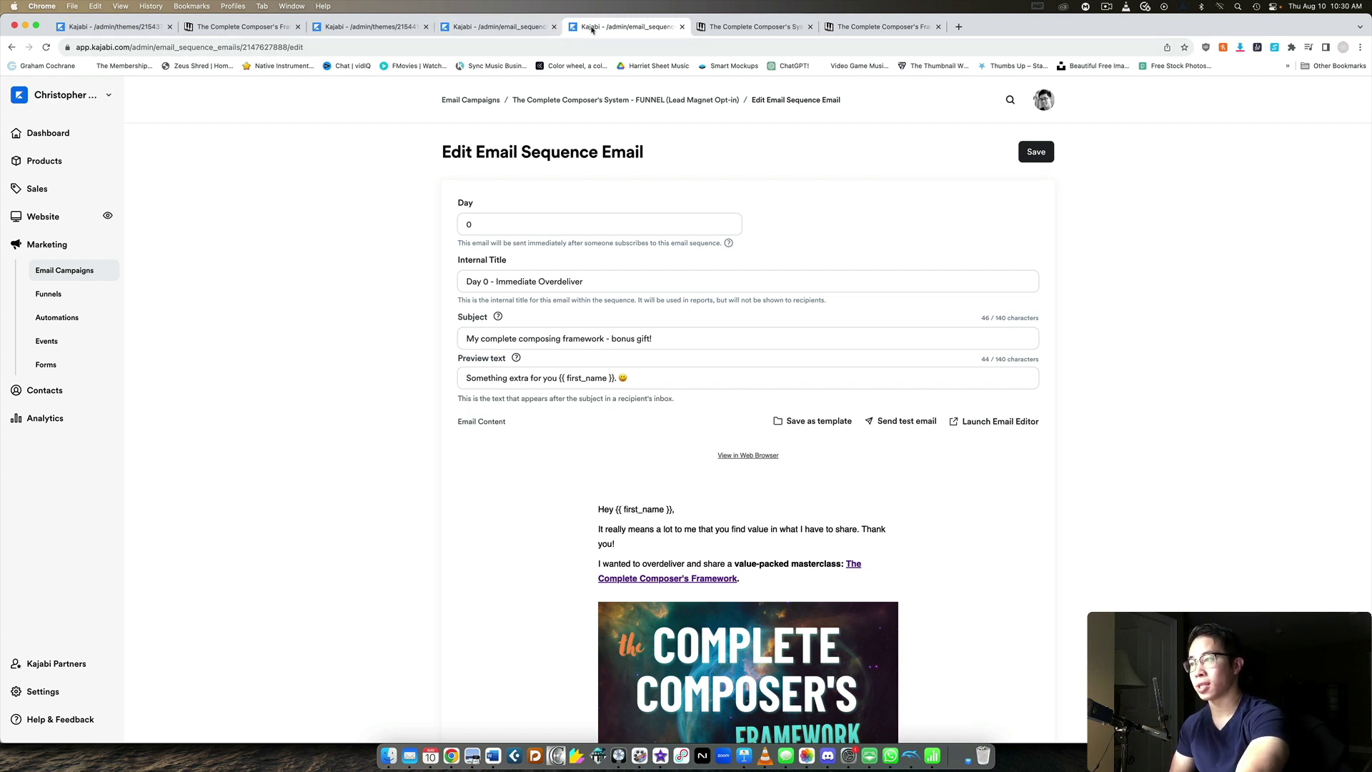
pyautogui.click(717, 27)
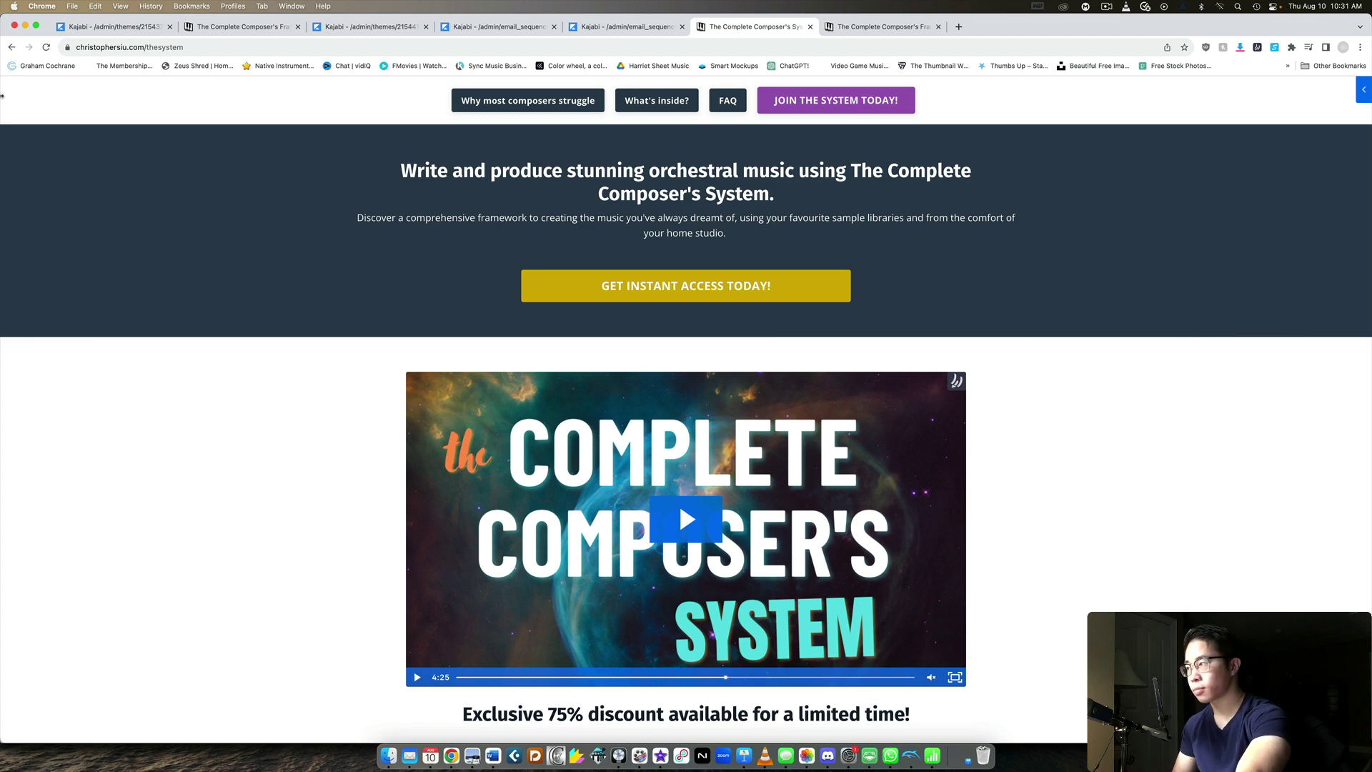
# Check whether the live workshop page's call-to-action button leads to the sales page.
pyautogui.click(114, 26)
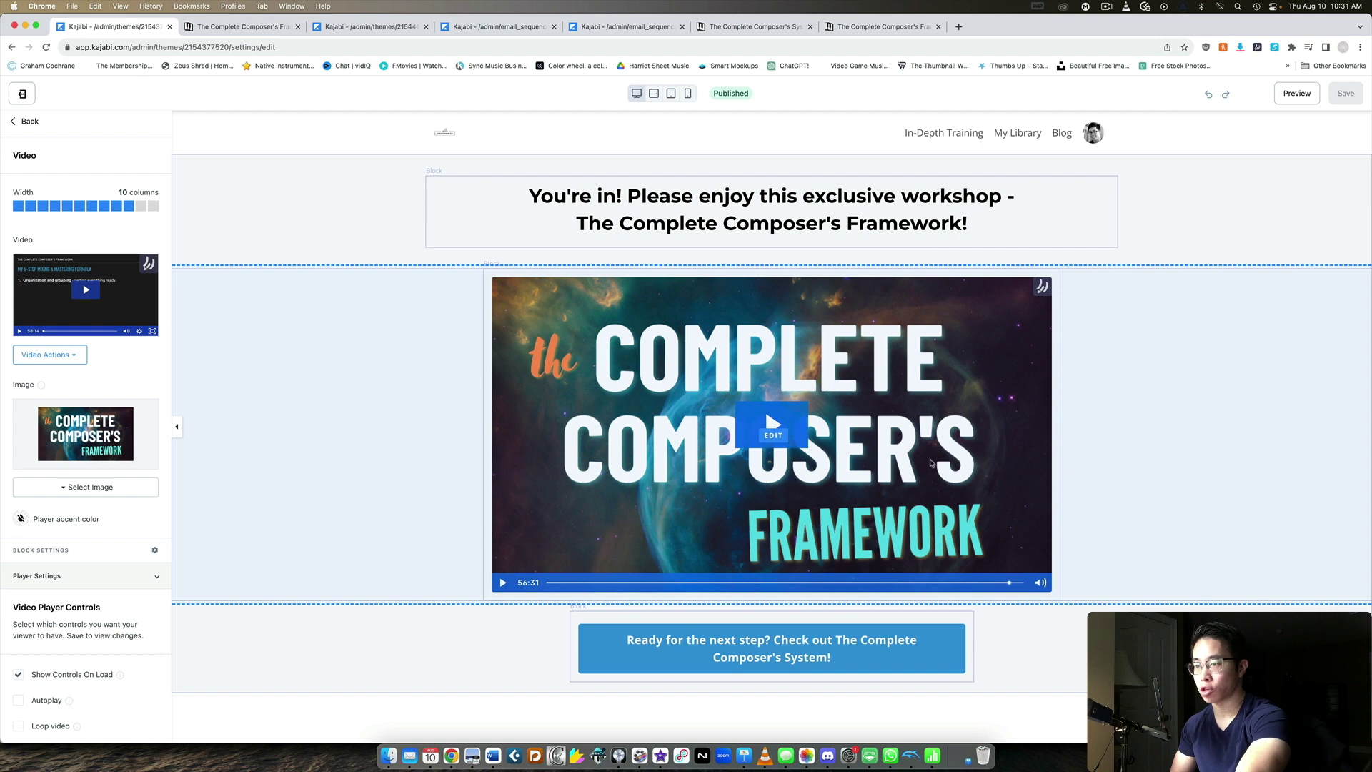
pyautogui.hotkey('ctrl', 'Tab')
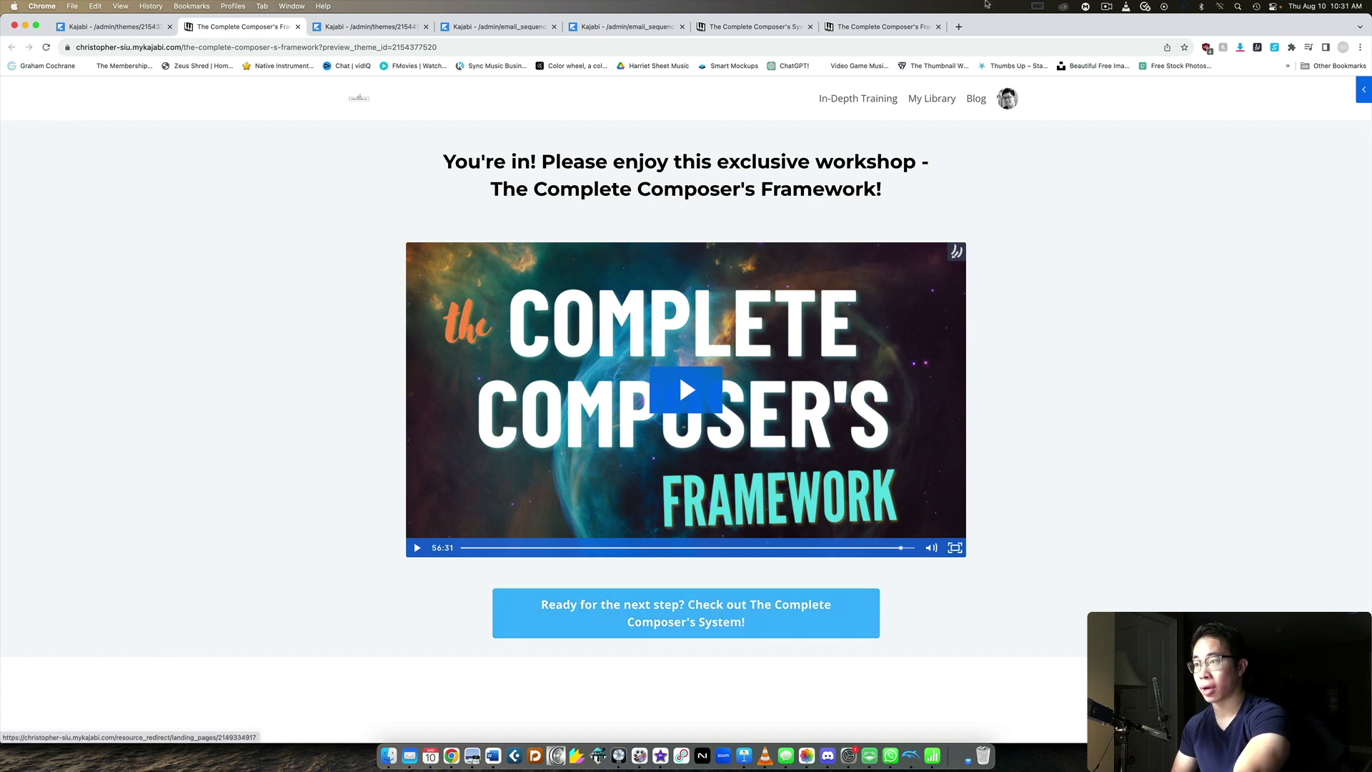
pyautogui.click(718, 612)
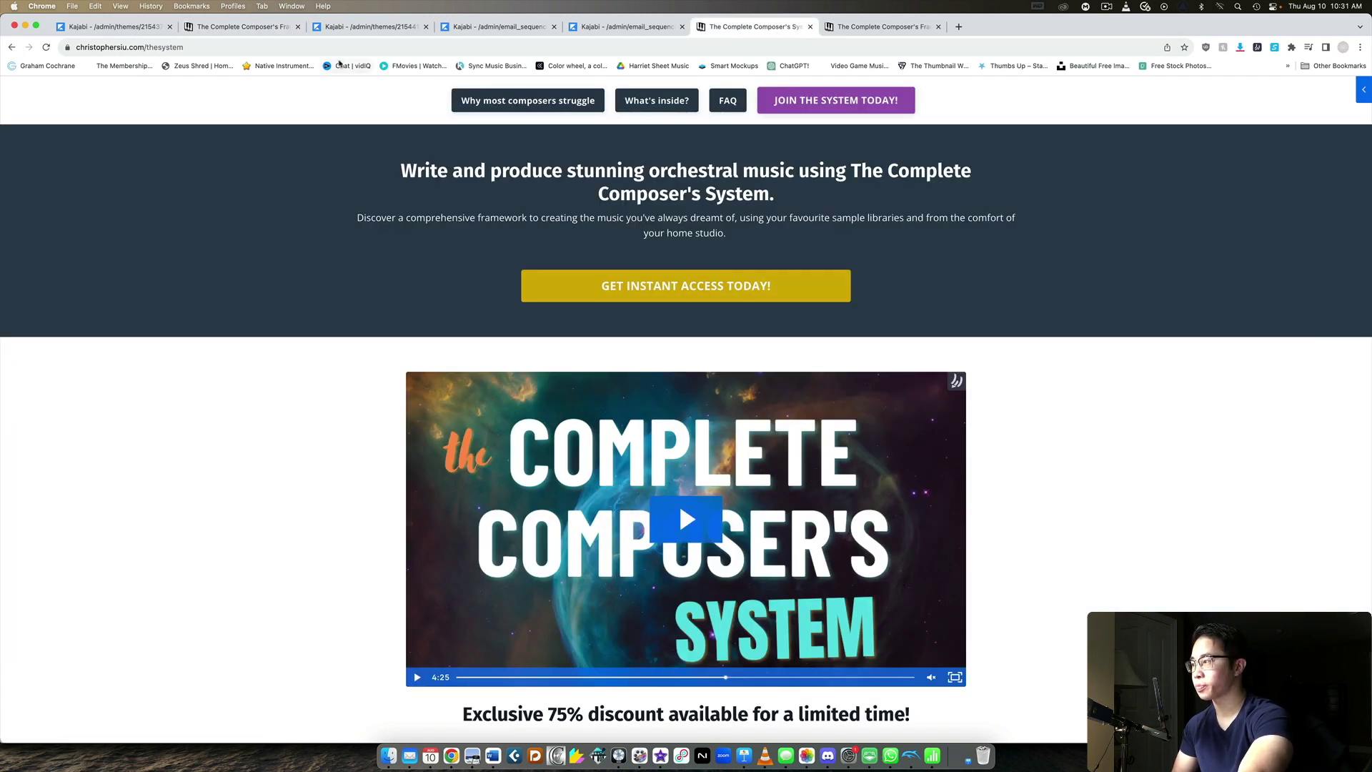
pyautogui.click(257, 29)
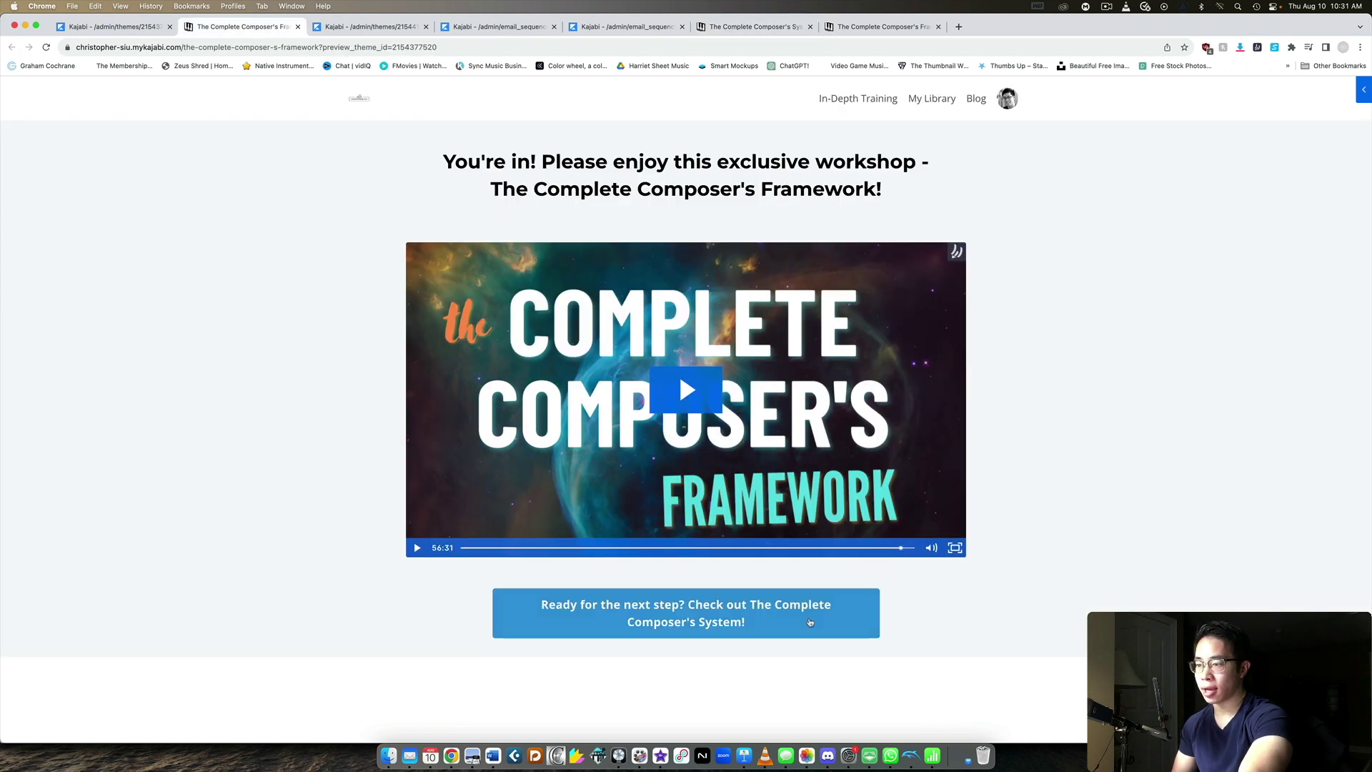
pyautogui.hotkey('ctrl', 'shift', 'Tab')
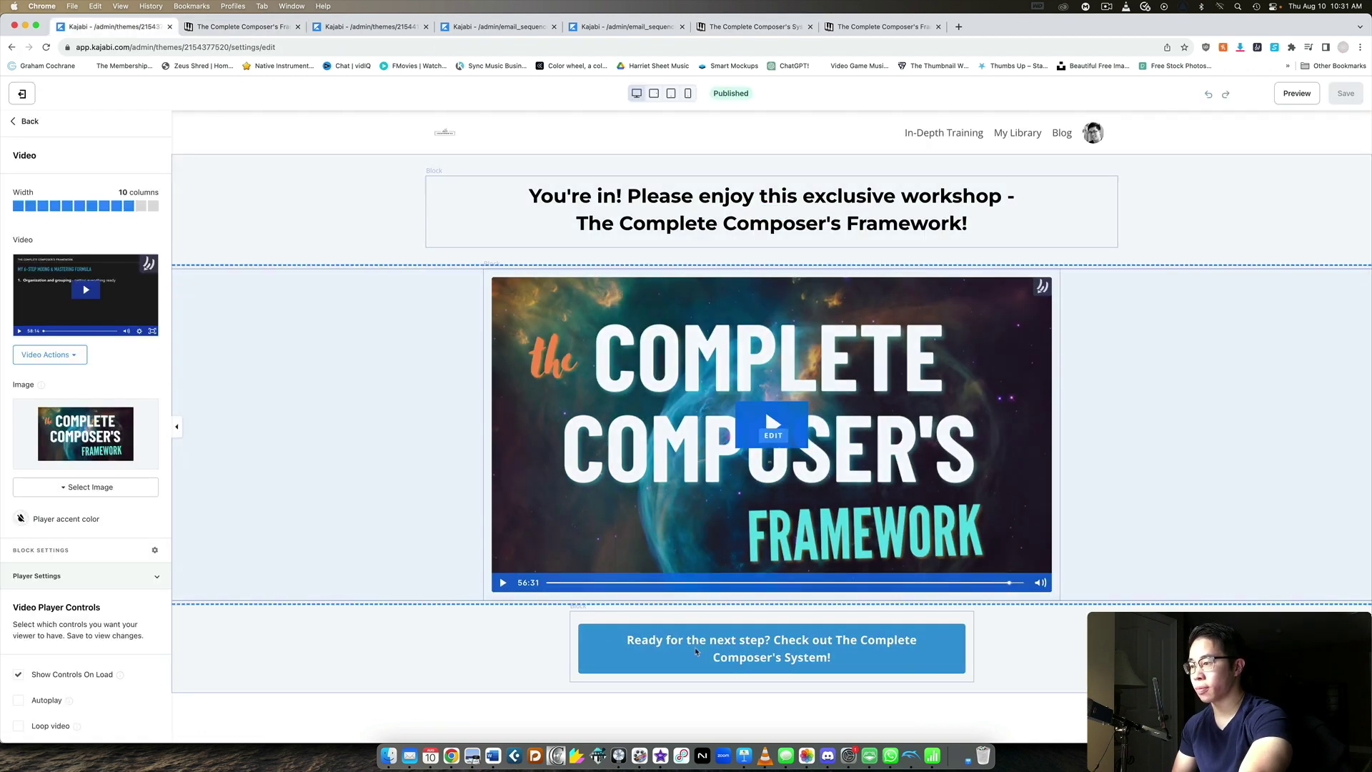
# Point the 'Ready for the next step' button to the landing page The Complete Composer's System.
pyautogui.click(696, 652)
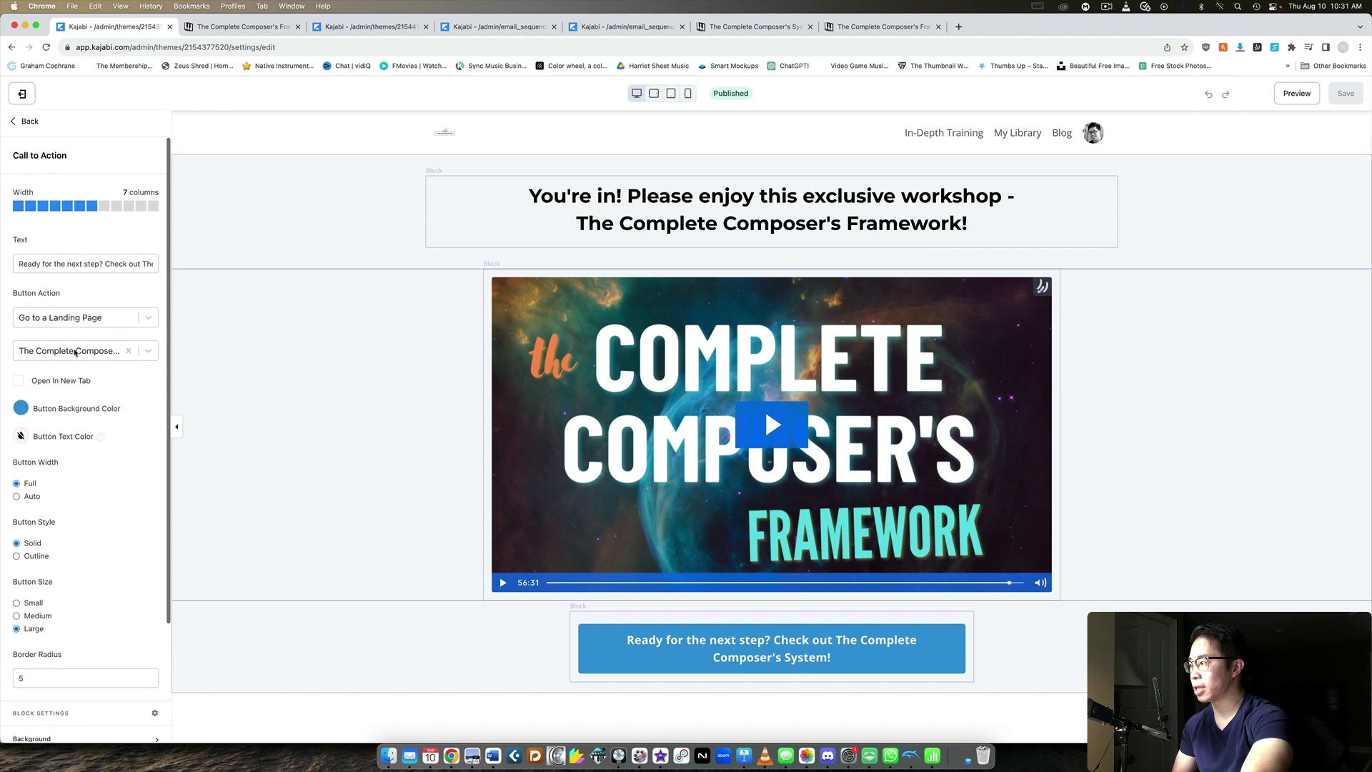
pyautogui.click(62, 351)
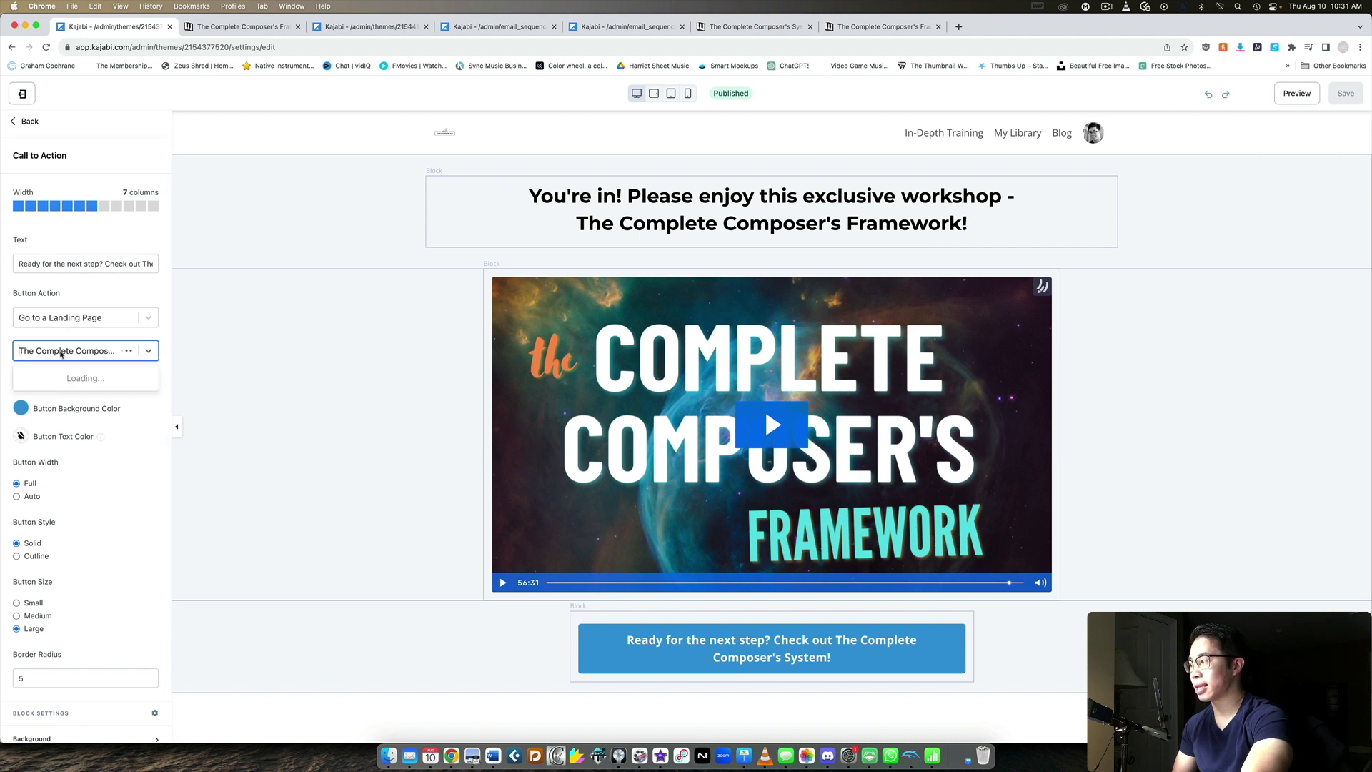
pyautogui.click(10, 339)
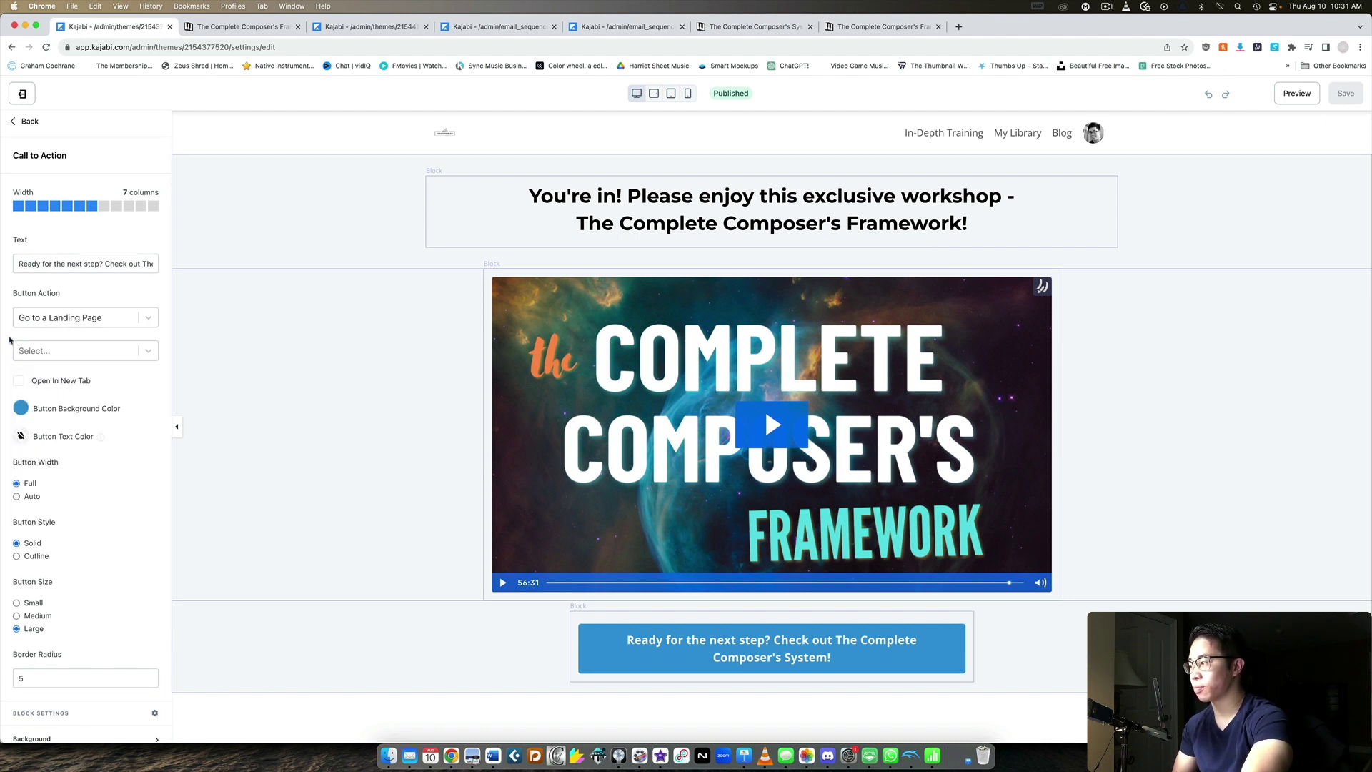
pyautogui.click(56, 352)
pyautogui.write('system')
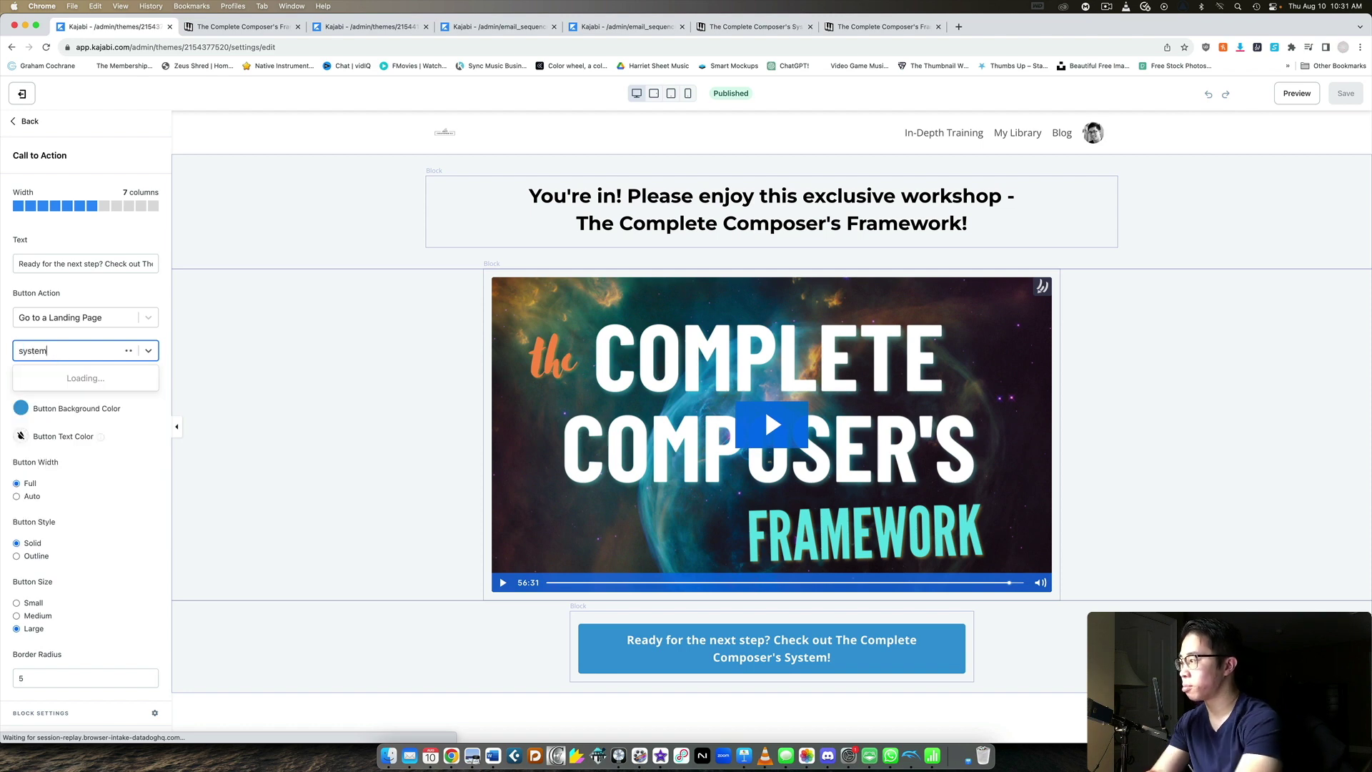
pyautogui.click(75, 384)
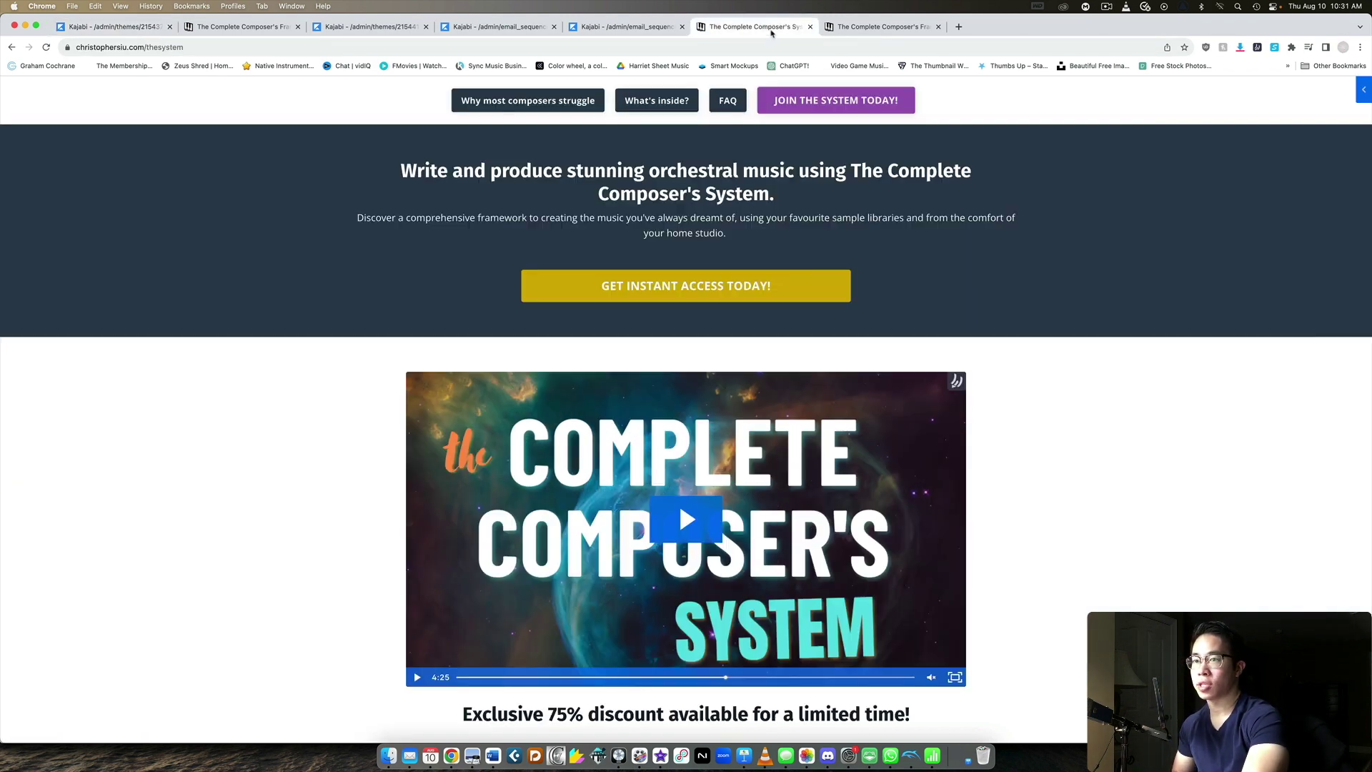
# Scroll through The Complete Composer's System sales page to review its content.
pyautogui.scroll(-20, 989, 193)
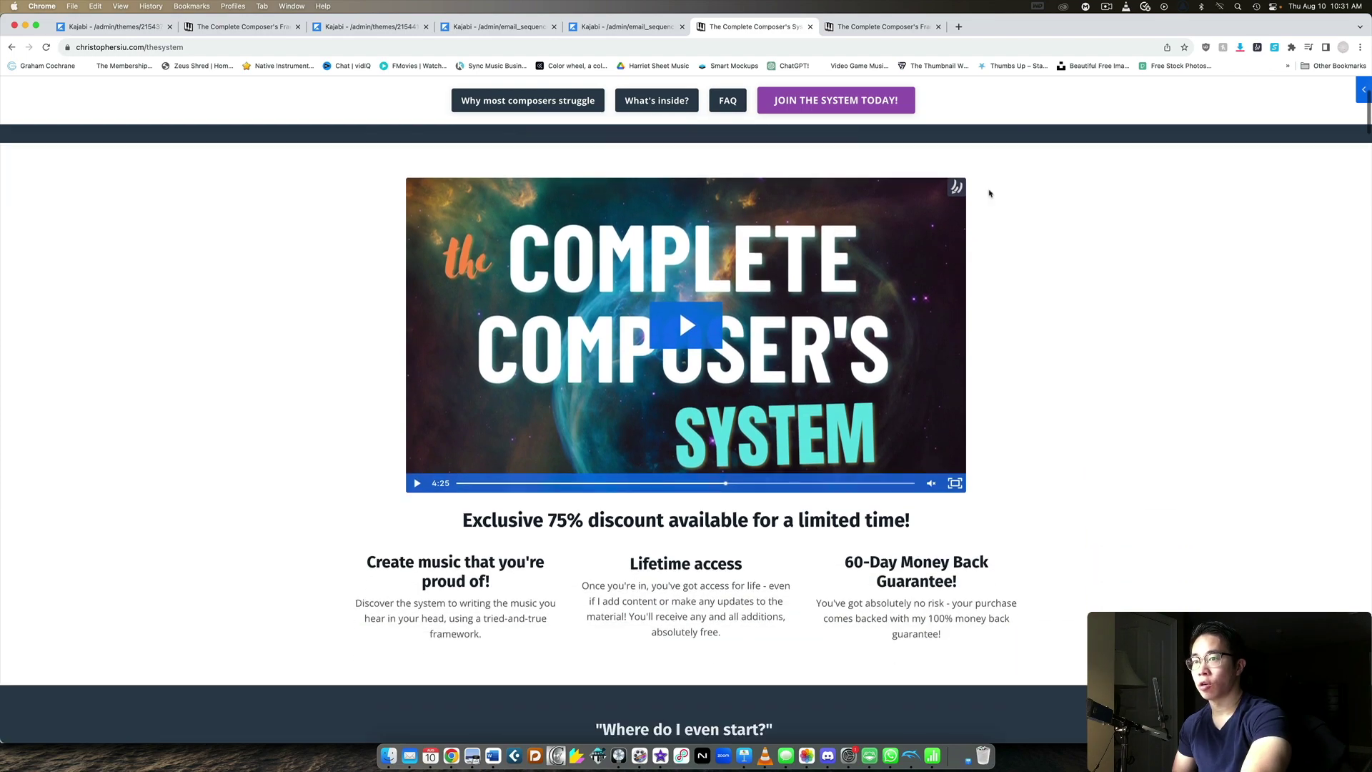
pyautogui.scroll(-2, 989, 190)
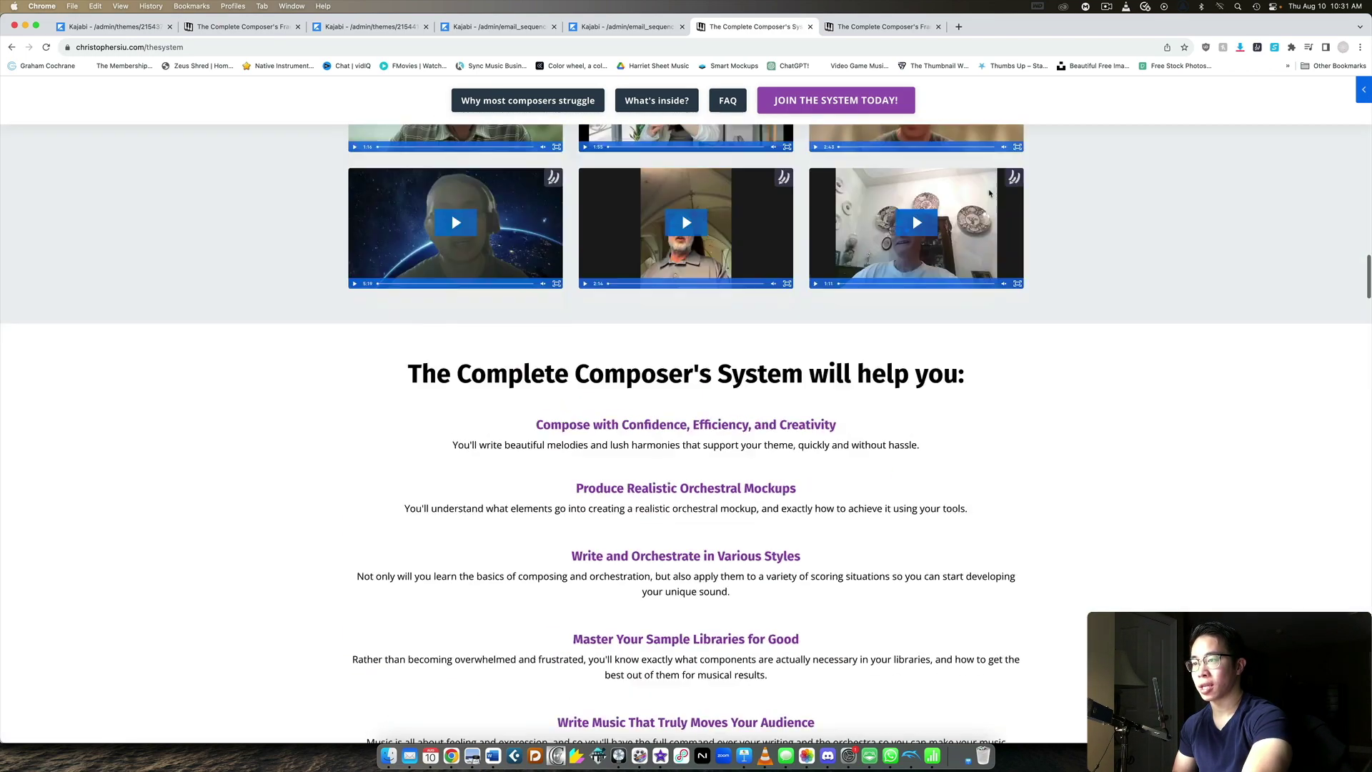
pyautogui.scroll(4, 989, 190)
pyautogui.scroll(-13, 989, 193)
pyautogui.scroll(-20, 990, 193)
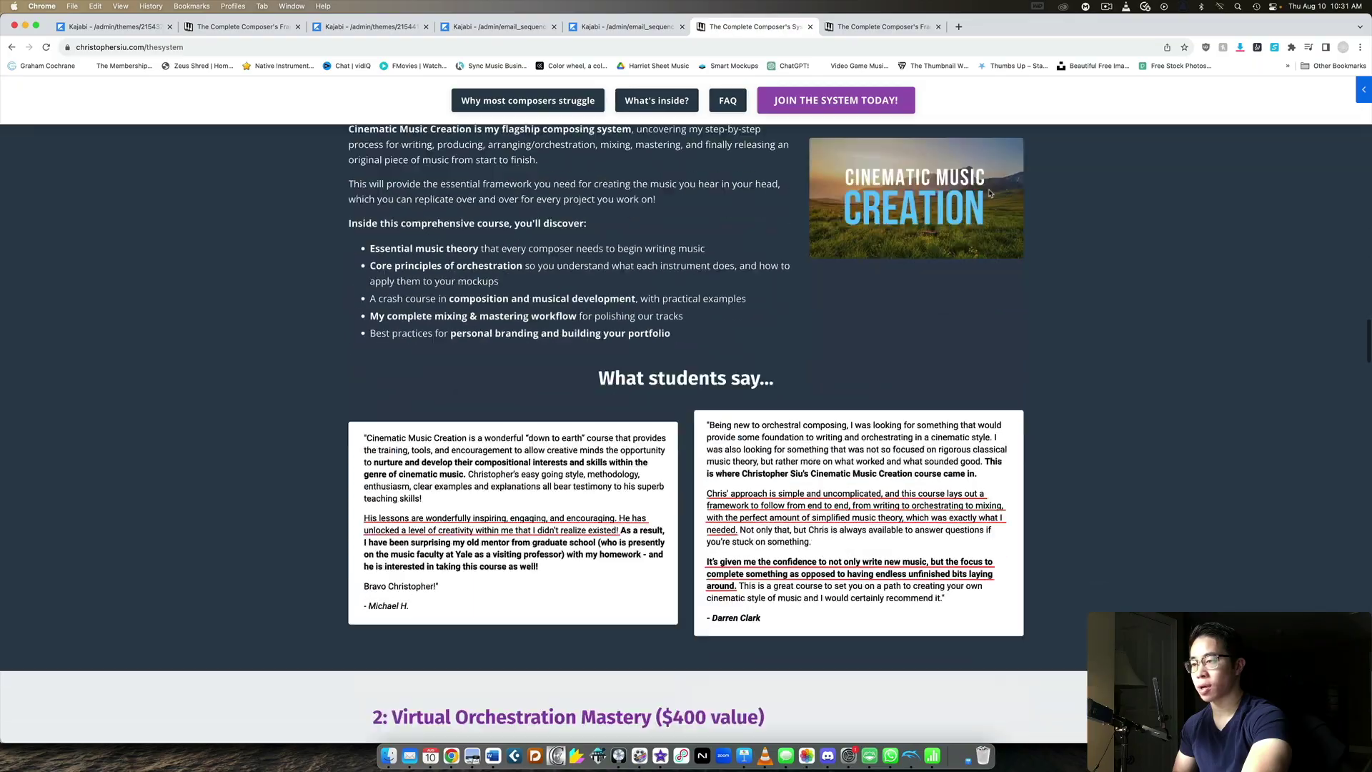
pyautogui.scroll(-20, 990, 193)
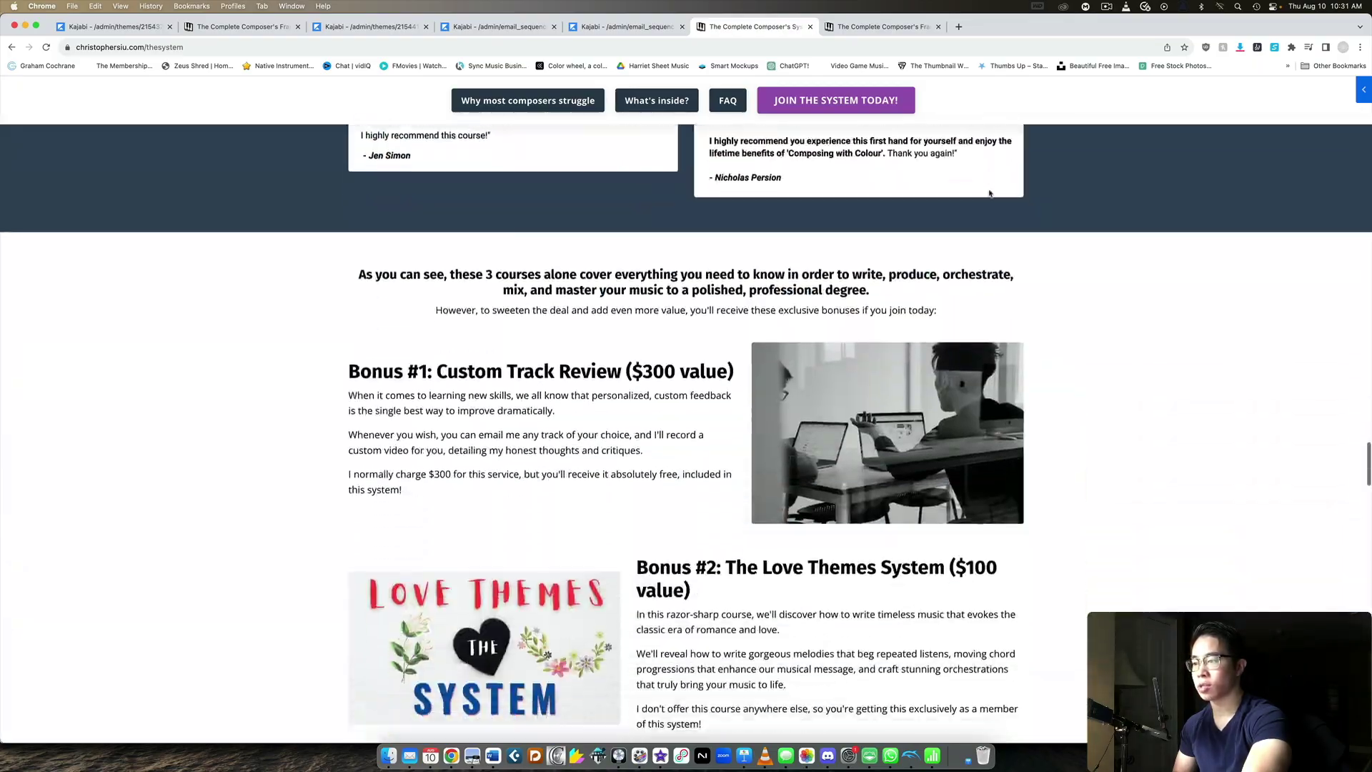
pyautogui.scroll(-20, 990, 193)
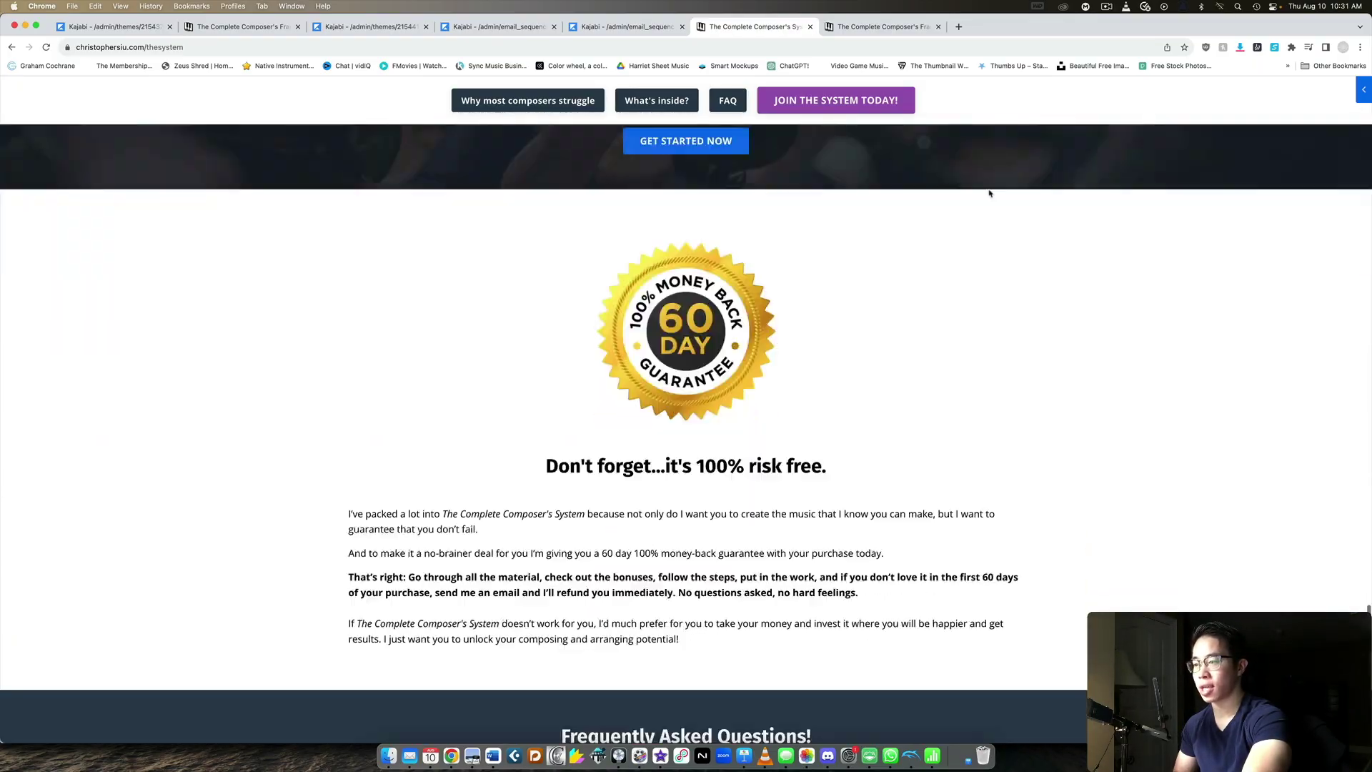
pyautogui.scroll(20, 990, 193)
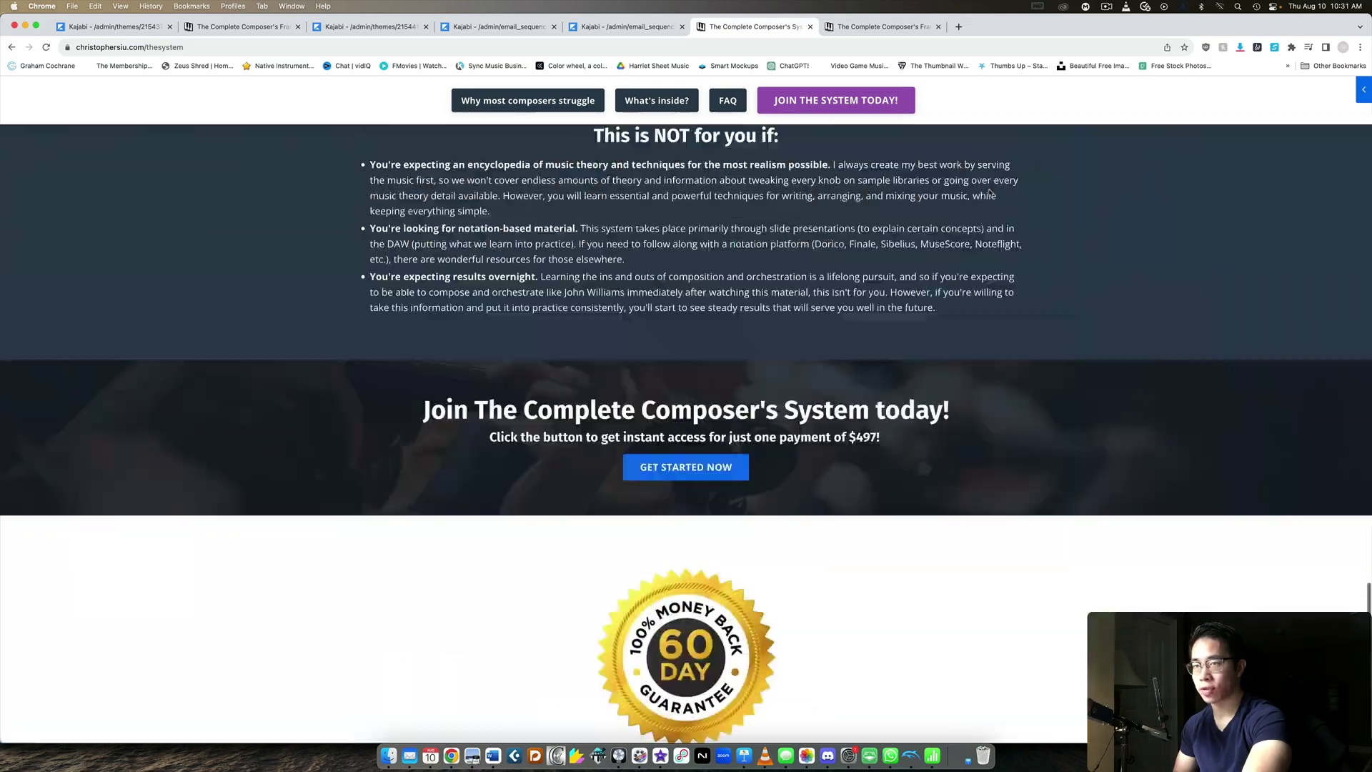
pyautogui.scroll(3, 990, 193)
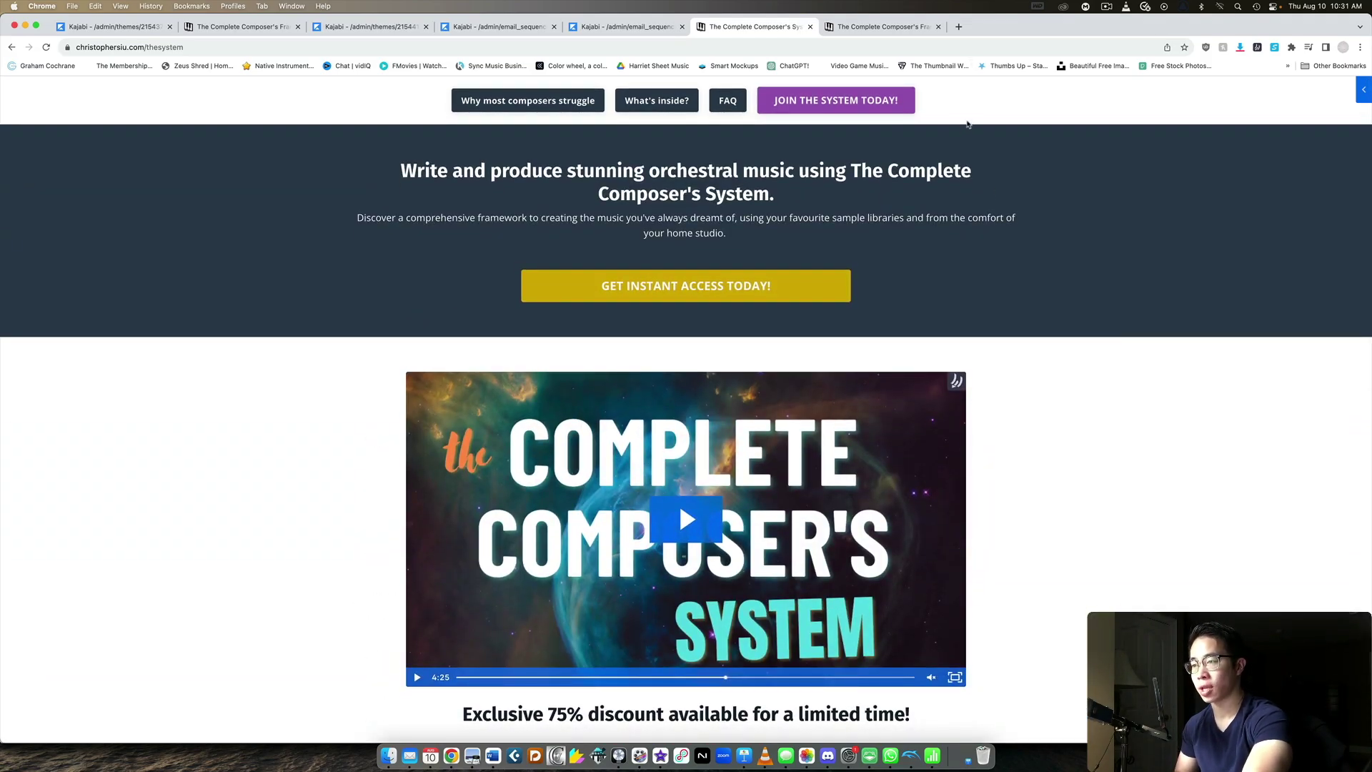
# Open the $497 checkout via Get Instant Access, close the extra workshop tab, and return to the sales page.
pyautogui.click(884, 26)
pyautogui.click(741, 28)
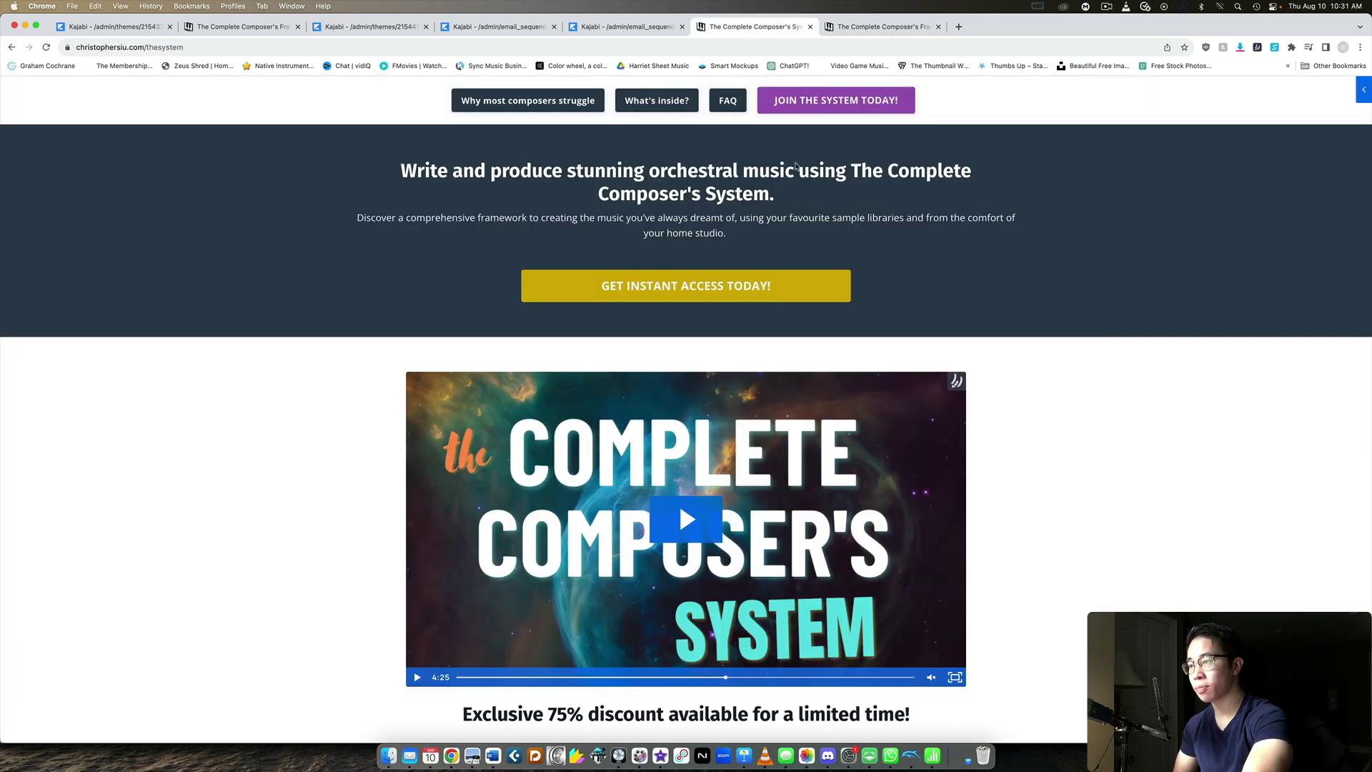
pyautogui.click(763, 292)
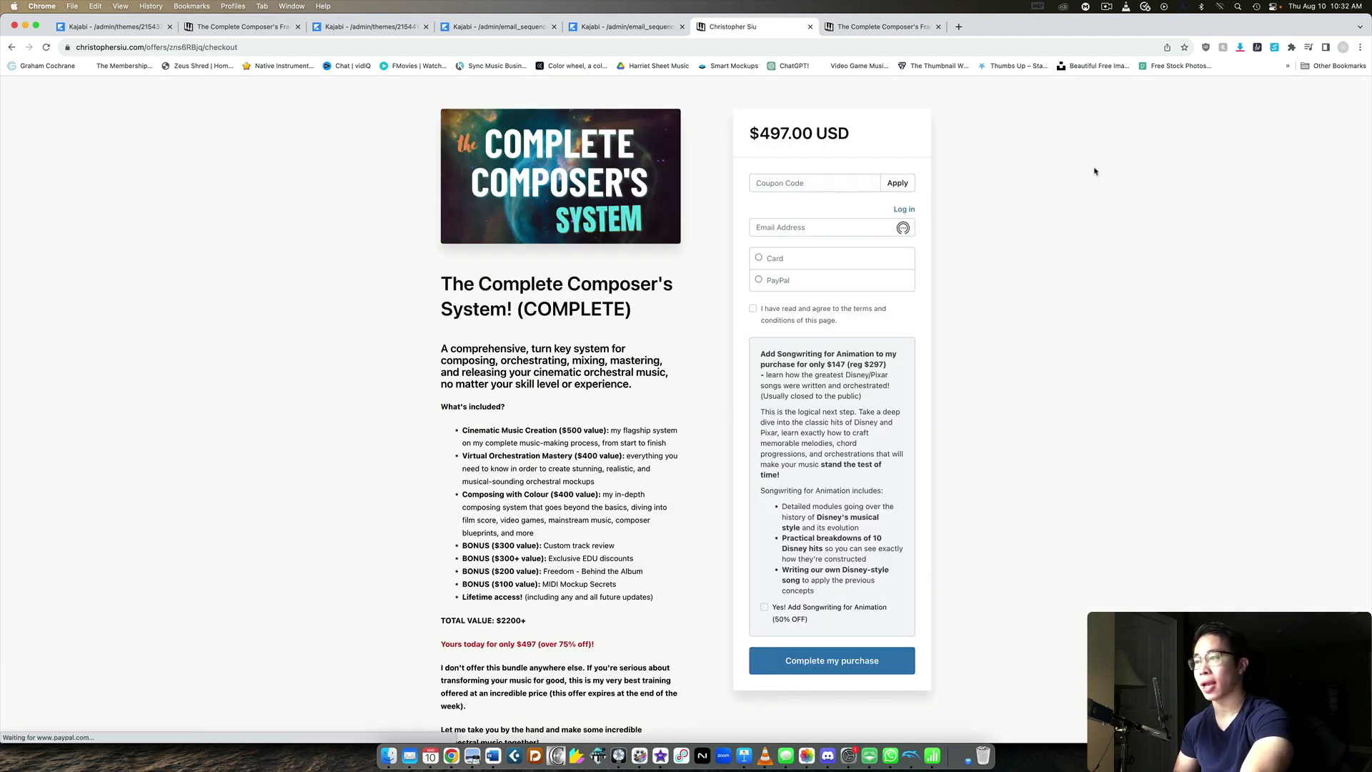
pyautogui.click(846, 27)
pyautogui.click(939, 27)
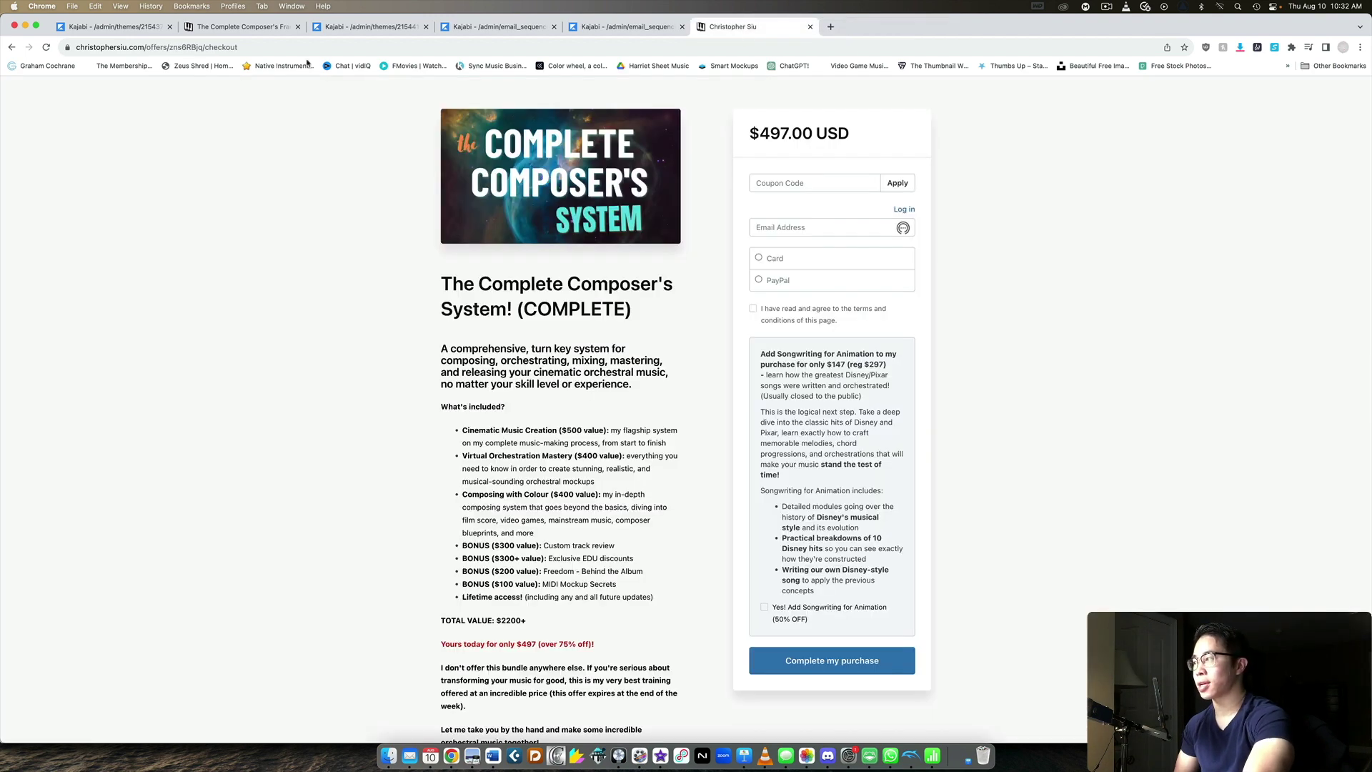
pyautogui.click(11, 47)
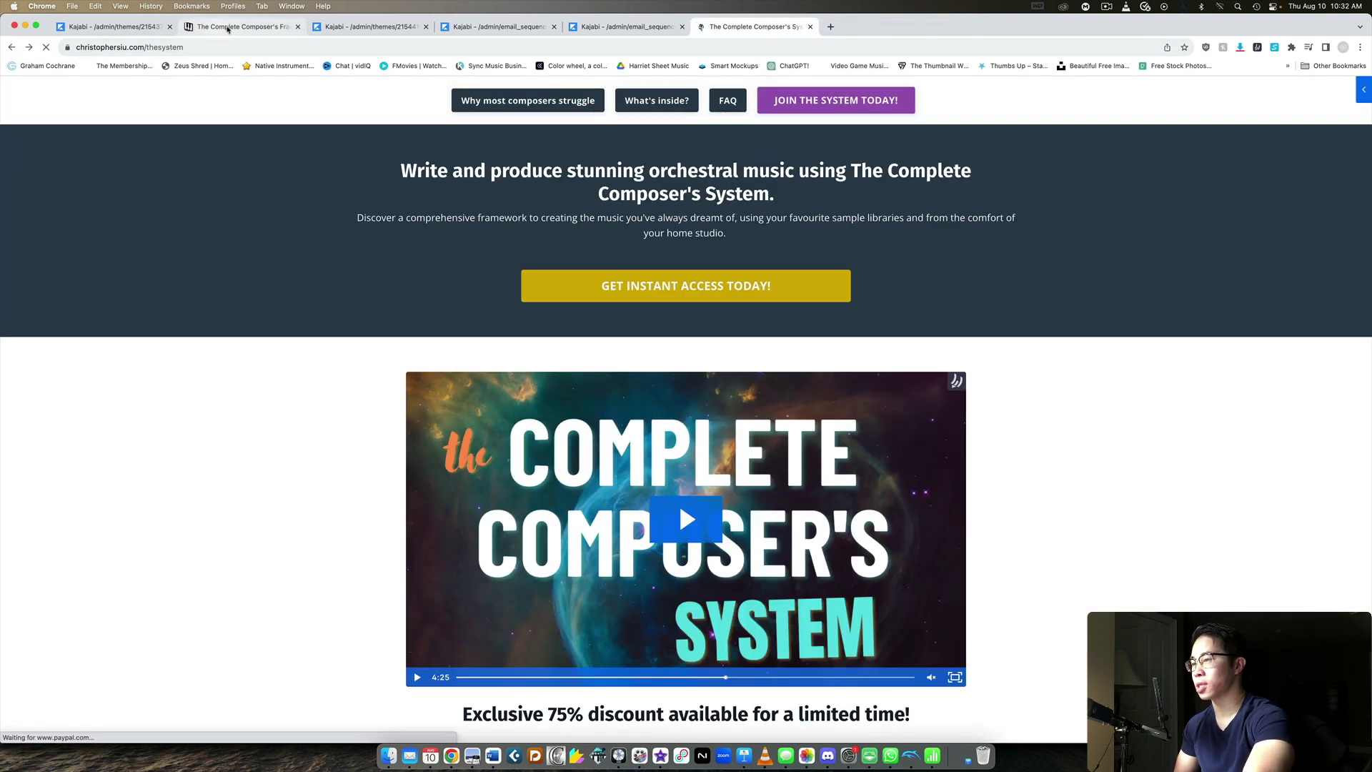
pyautogui.click(228, 28)
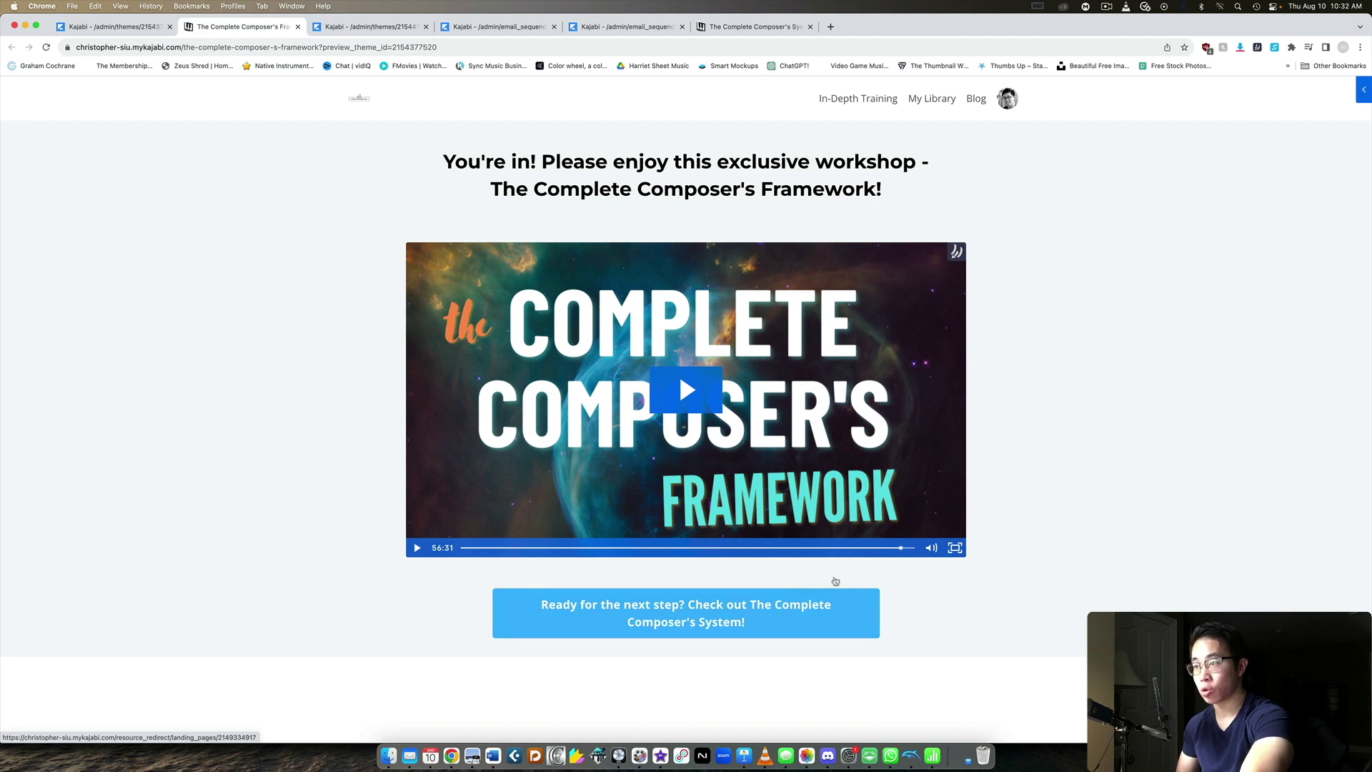
pyautogui.click(777, 29)
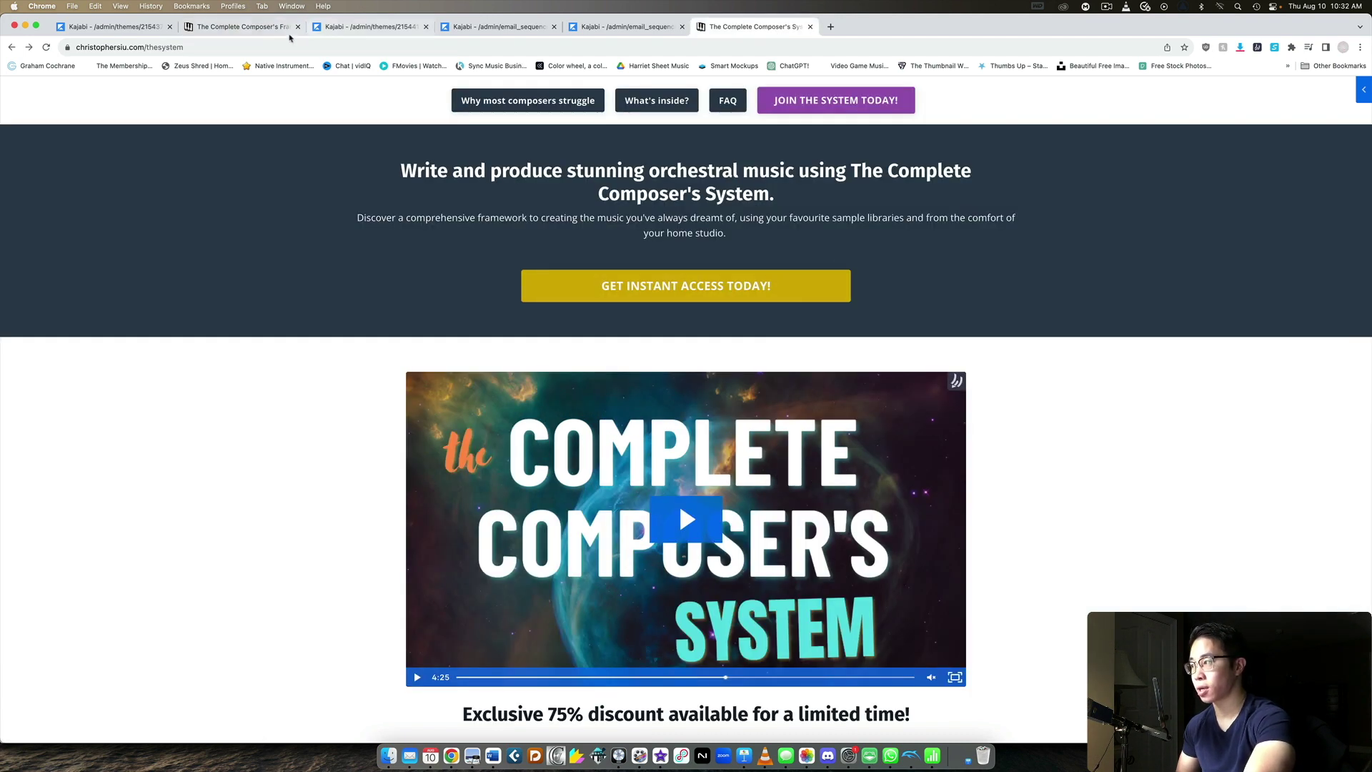
pyautogui.click(262, 29)
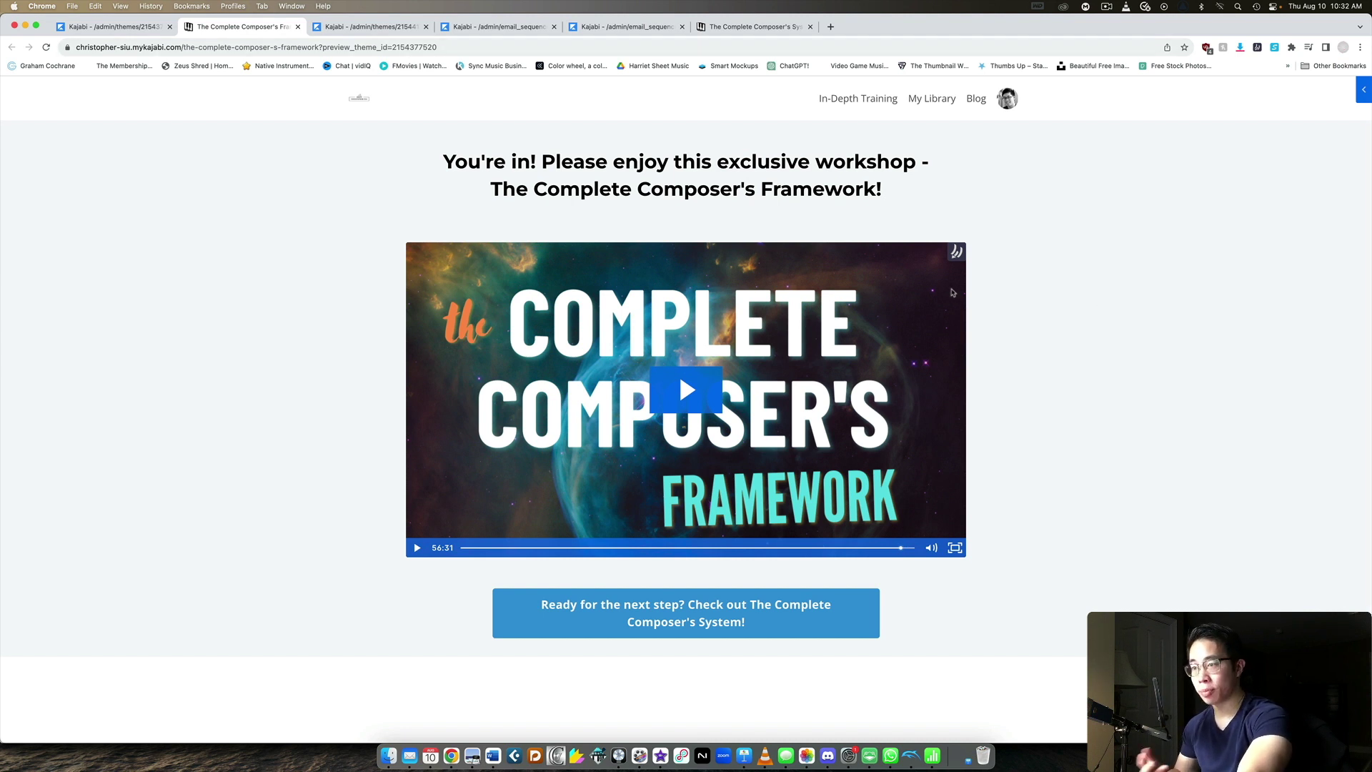
pyautogui.click(399, 29)
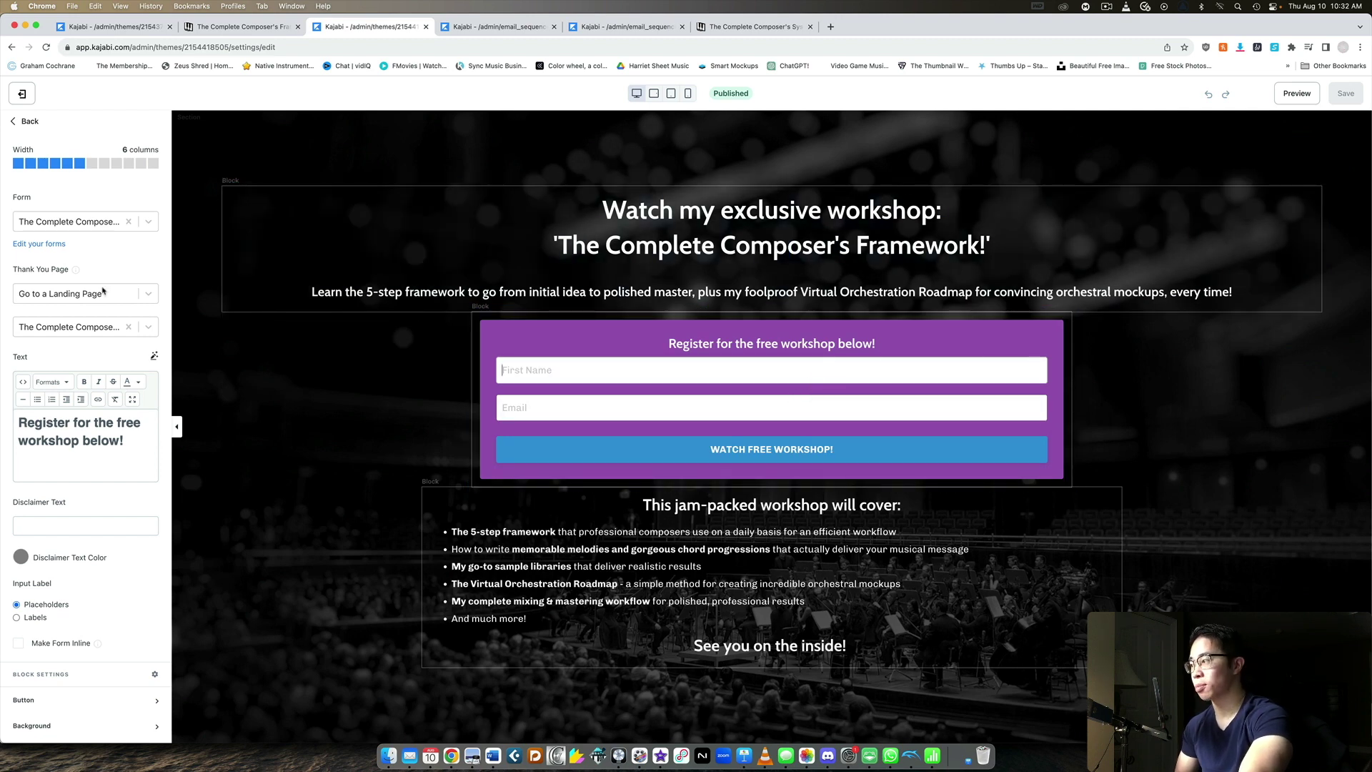
pyautogui.click(497, 27)
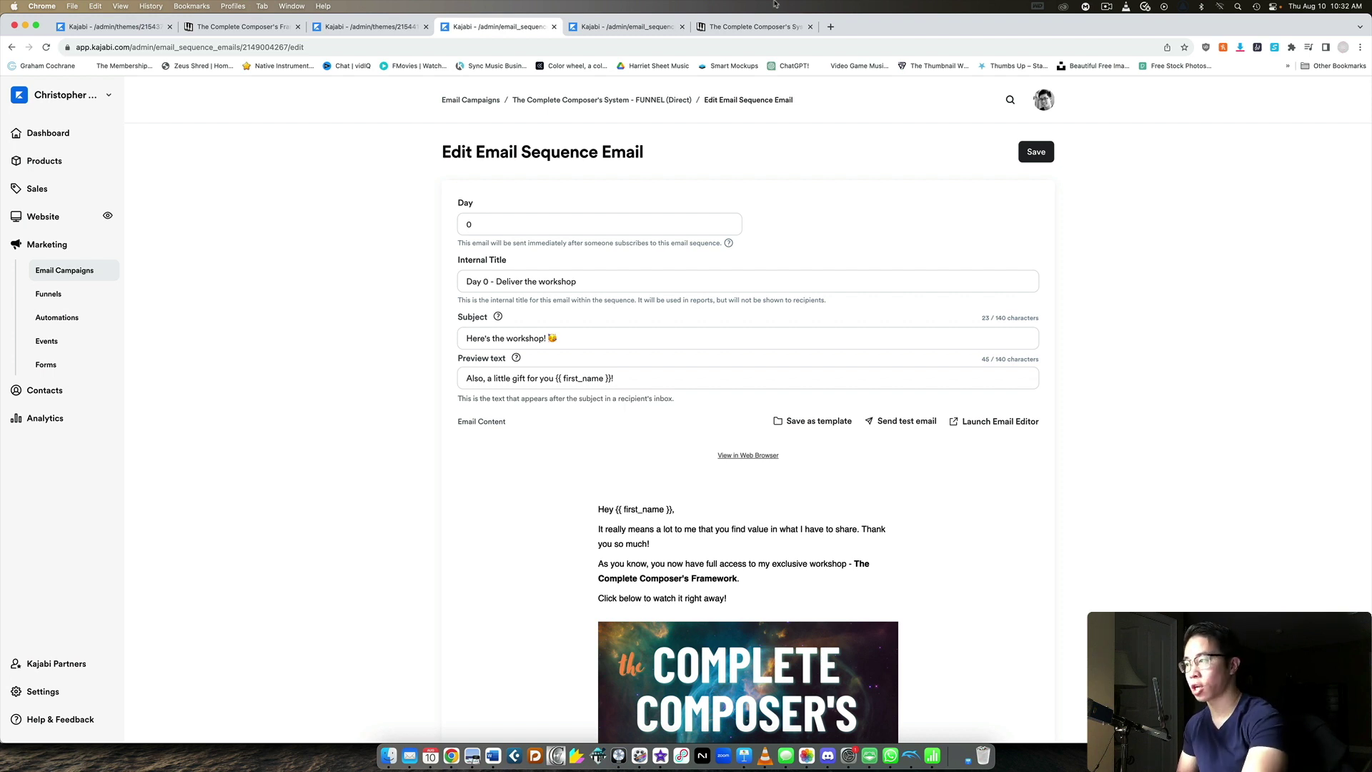
pyautogui.click(279, 29)
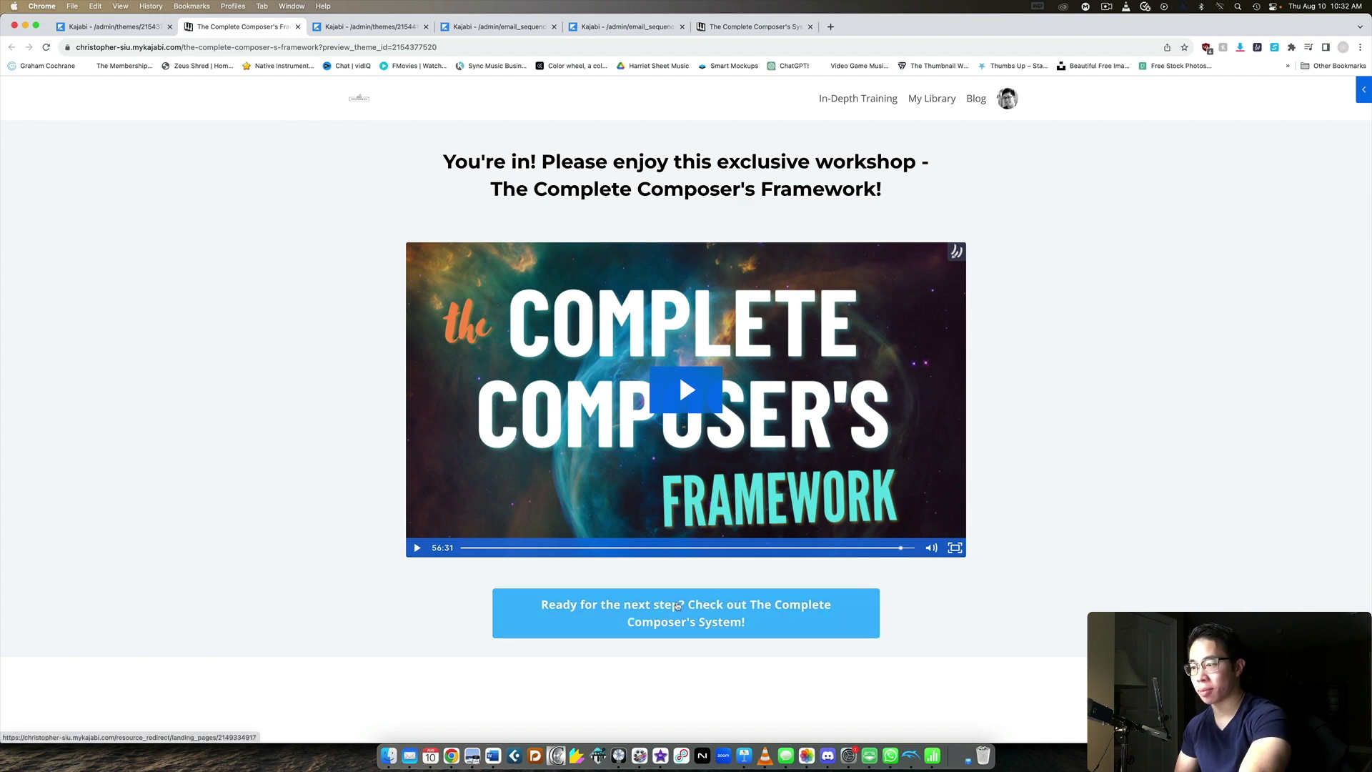
pyautogui.click(739, 29)
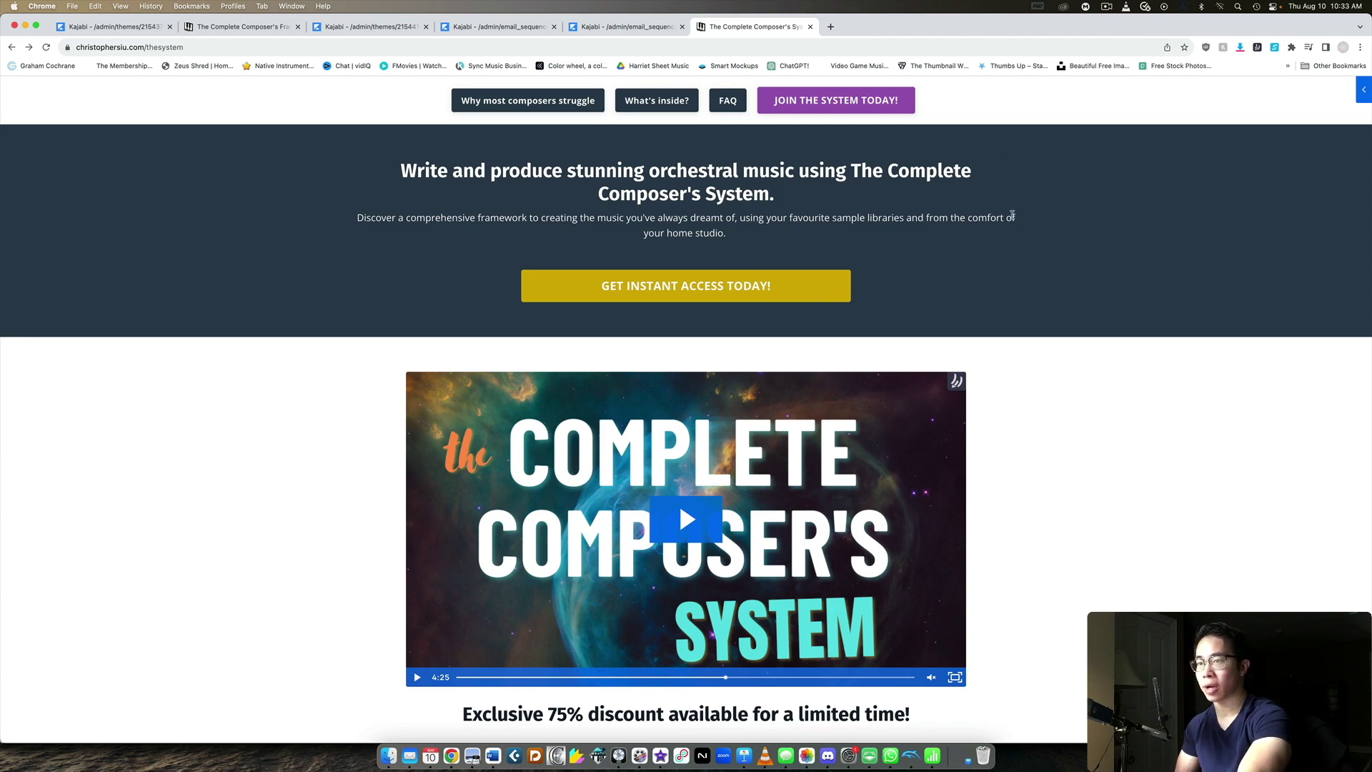
pyautogui.scroll(-1, 1008, 215)
pyautogui.scroll(-15, 1008, 214)
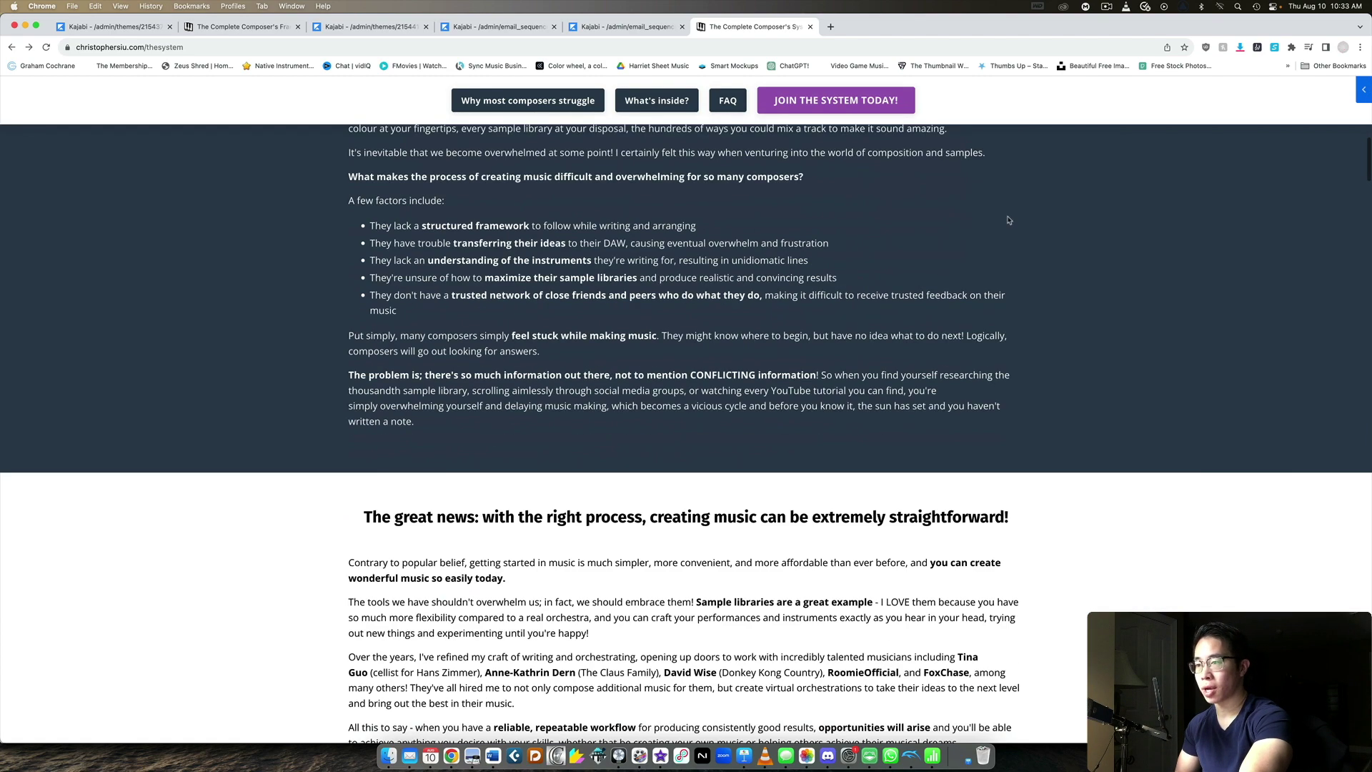
pyautogui.scroll(15, 1008, 220)
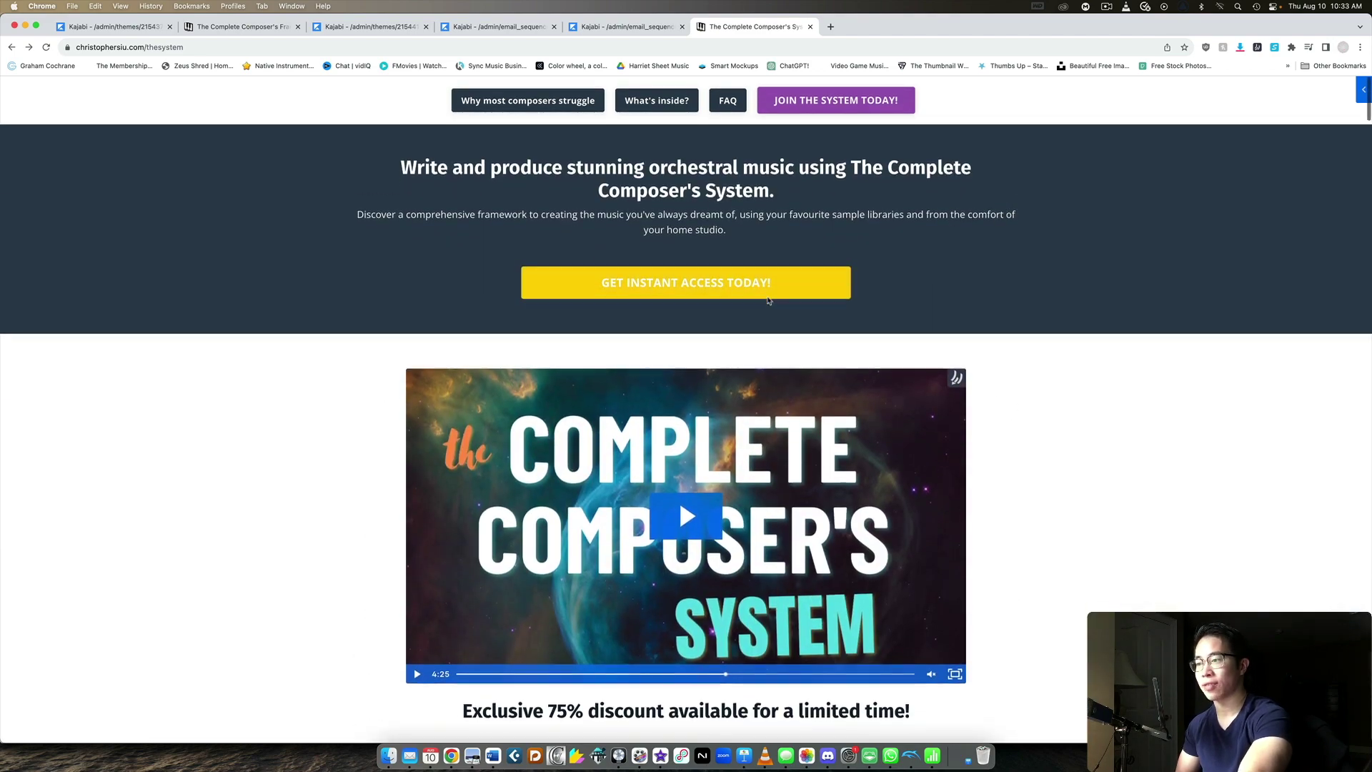
pyautogui.scroll(-12, 768, 300)
pyautogui.scroll(-20, 768, 300)
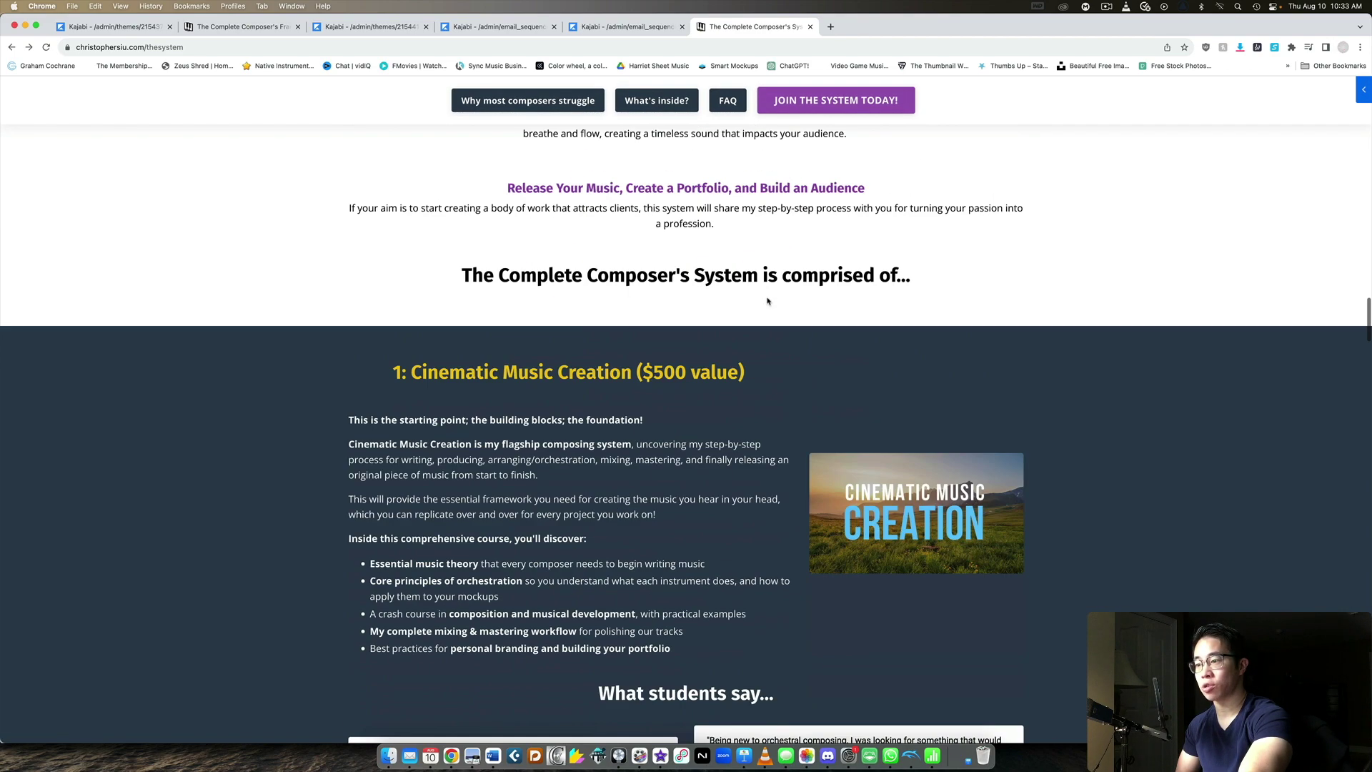
pyautogui.scroll(-20, 762, 305)
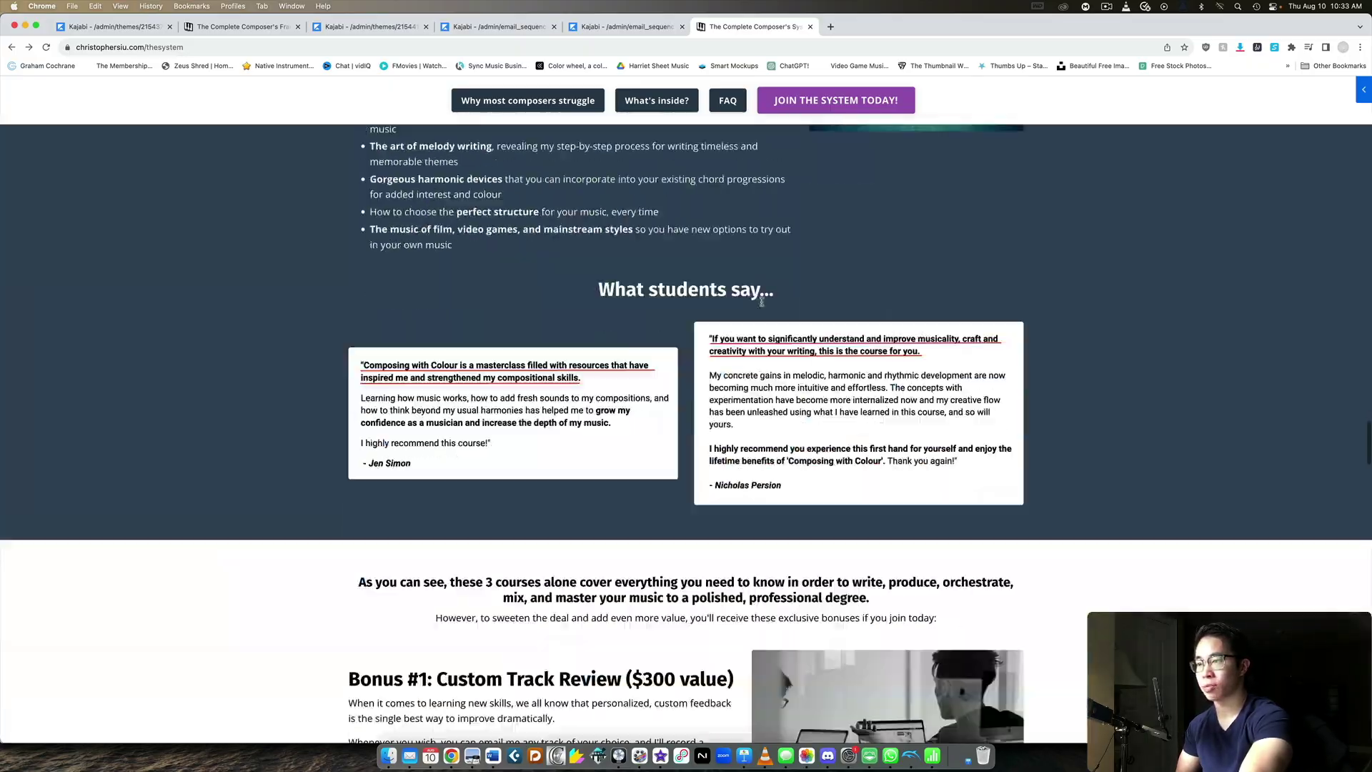
pyautogui.scroll(-3, 761, 305)
pyautogui.scroll(20, 761, 301)
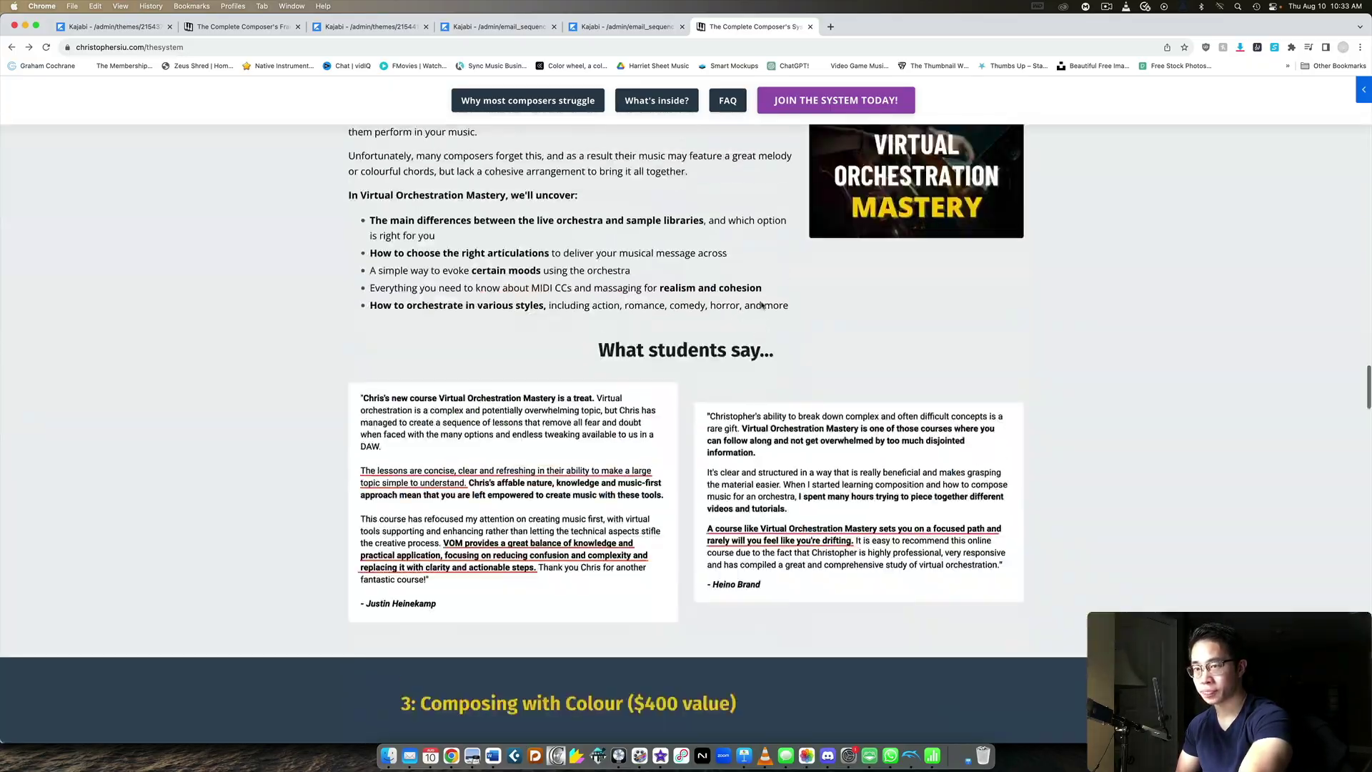
pyautogui.scroll(10, 761, 301)
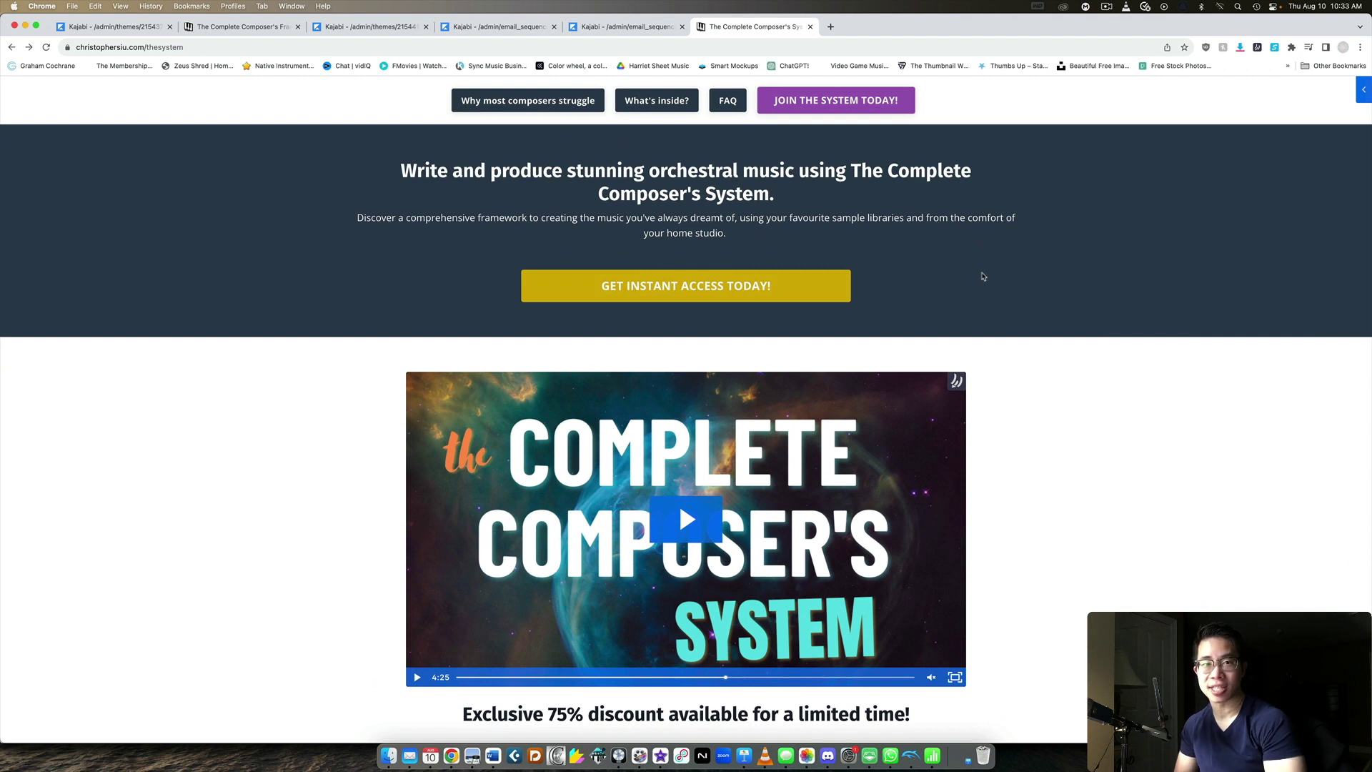